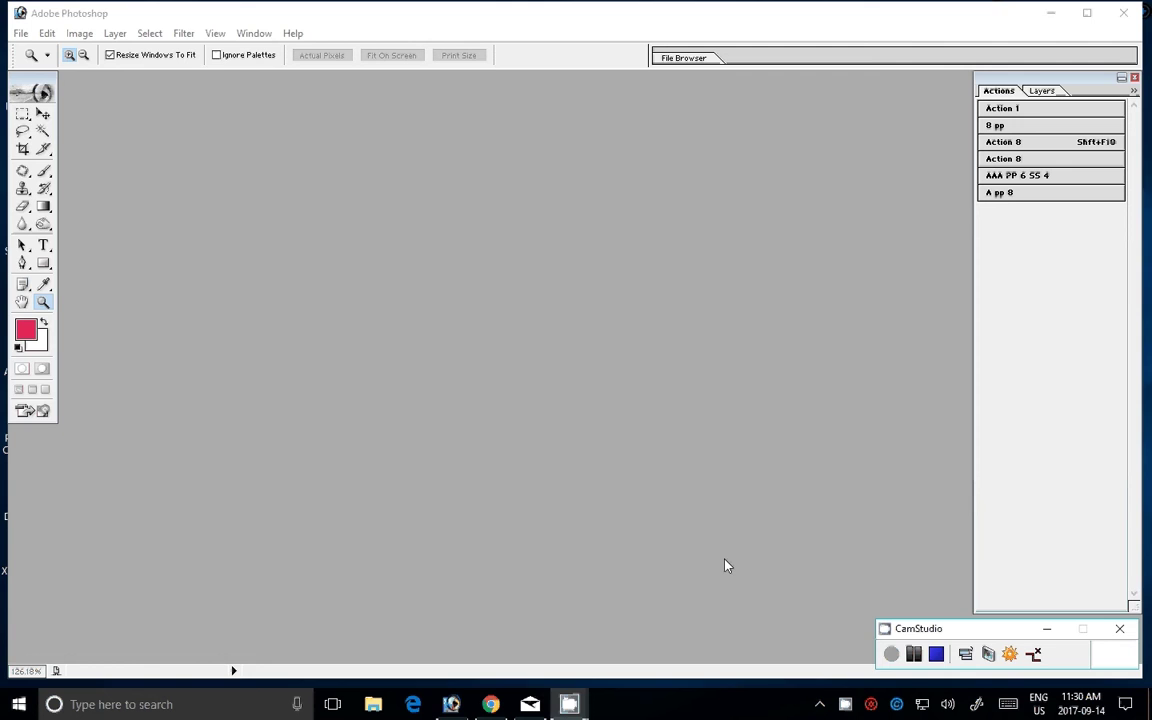
# - Import via WIA Support using the CanoScan LiDE 120 scanner
pyautogui.click(20, 33)
pyautogui.moveTo(42, 262)
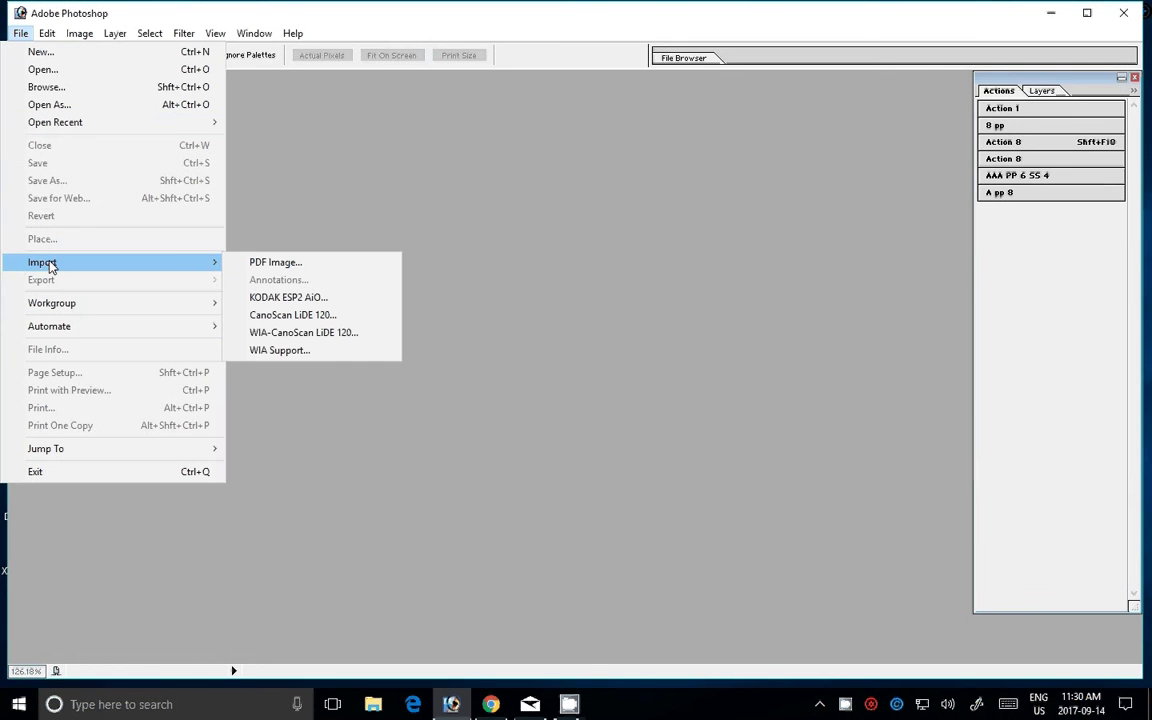
pyautogui.click(318, 349)
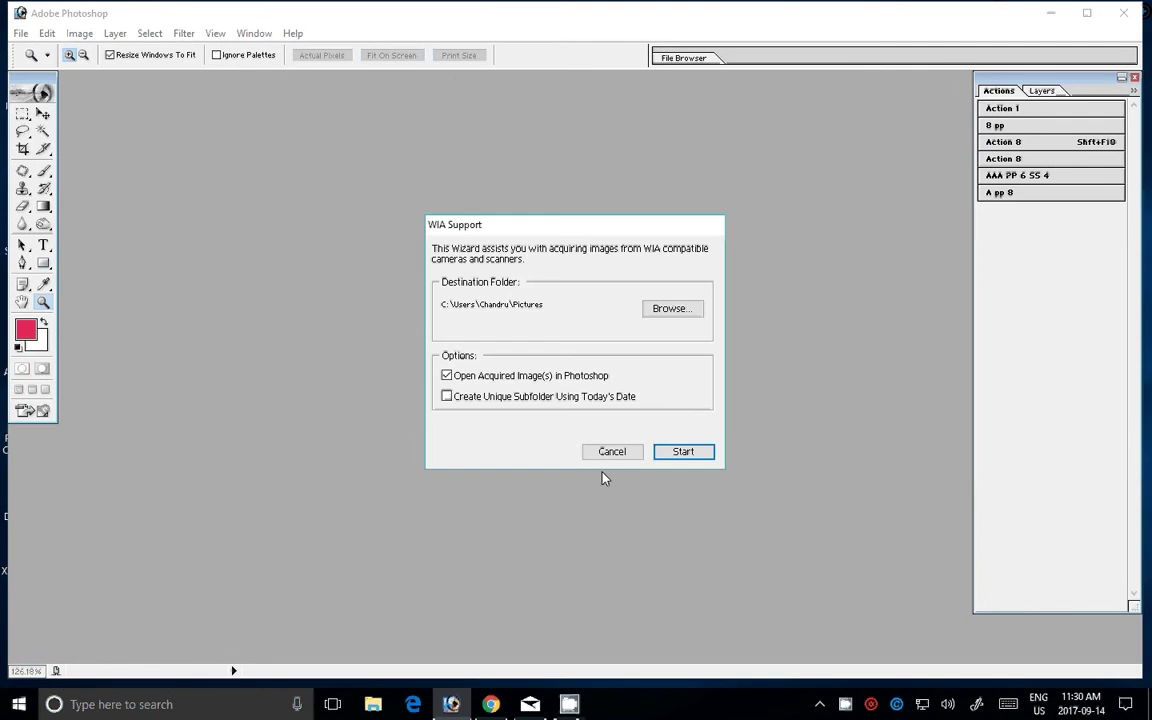
pyautogui.click(683, 451)
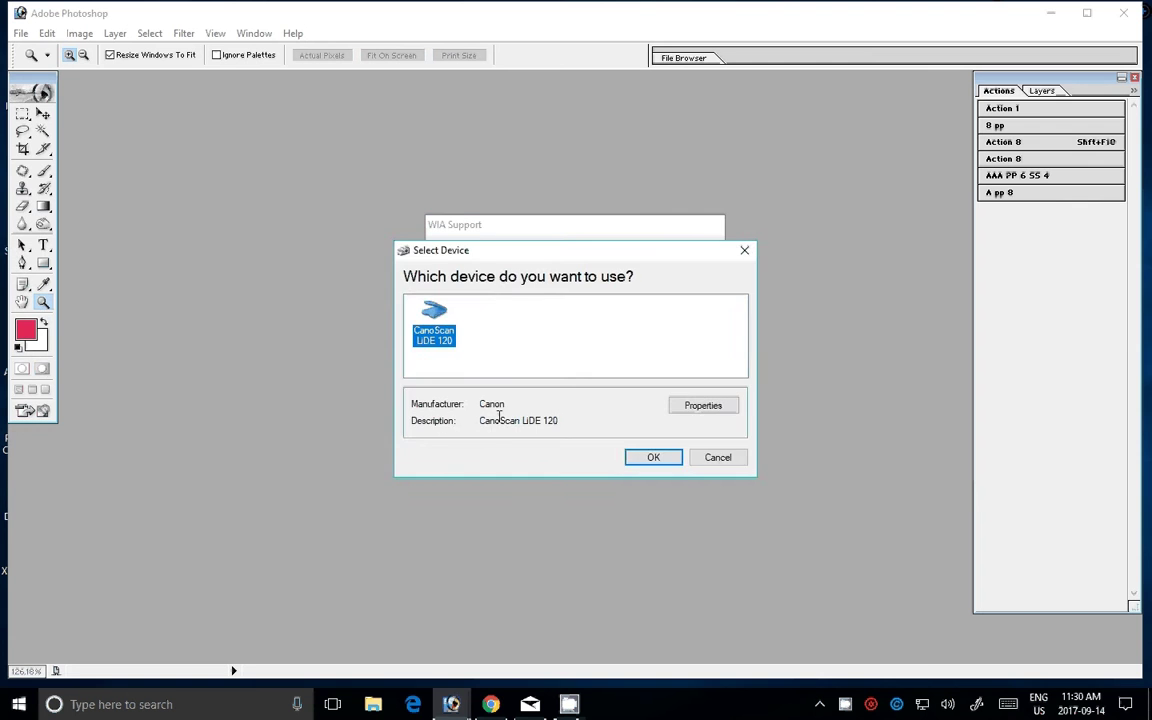
pyautogui.click(646, 460)
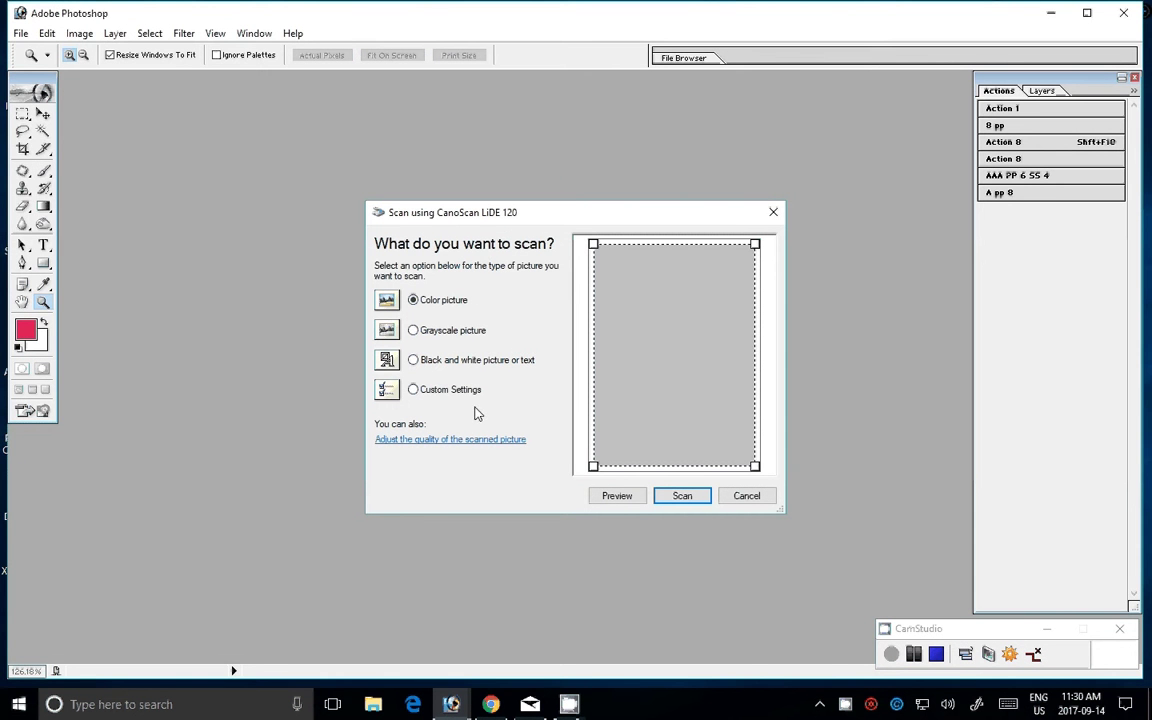
# - Choose custom settings at 400 DPI scan quality and start a preview scan
pyautogui.click(437, 391)
pyautogui.click(451, 440)
pyautogui.moveTo(411, 398); pyautogui.dragTo(387, 403)
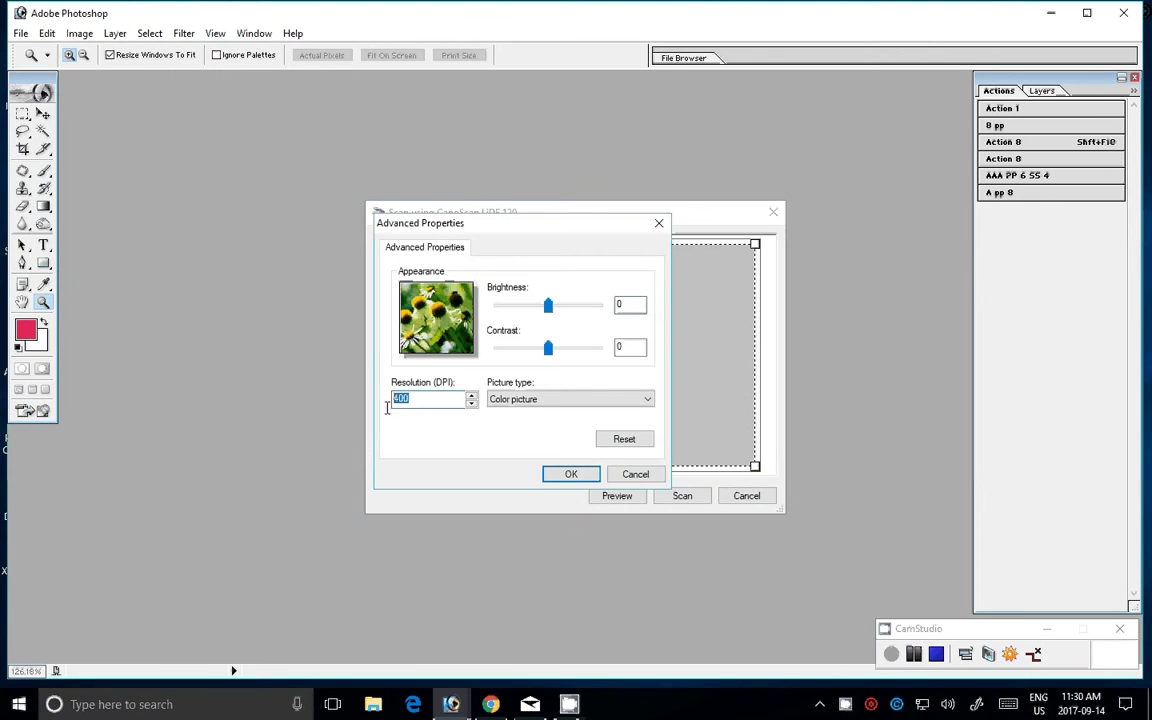
pyautogui.click(571, 474)
pyautogui.click(609, 497)
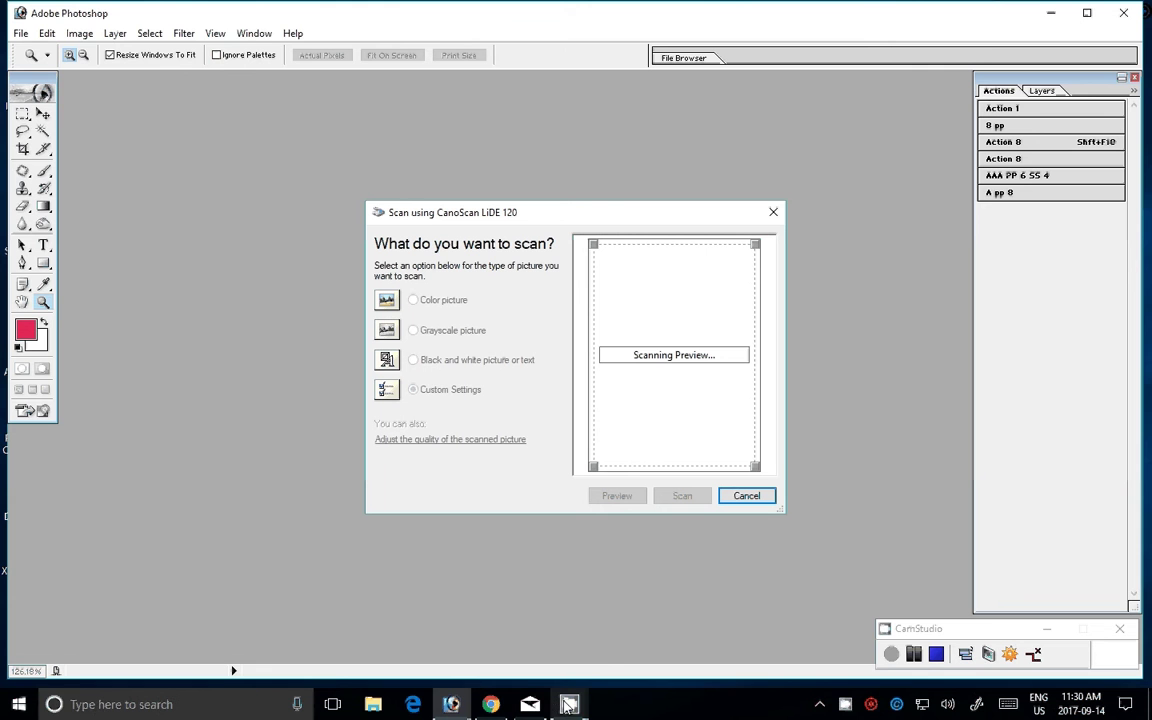
pyautogui.moveTo(530, 704)
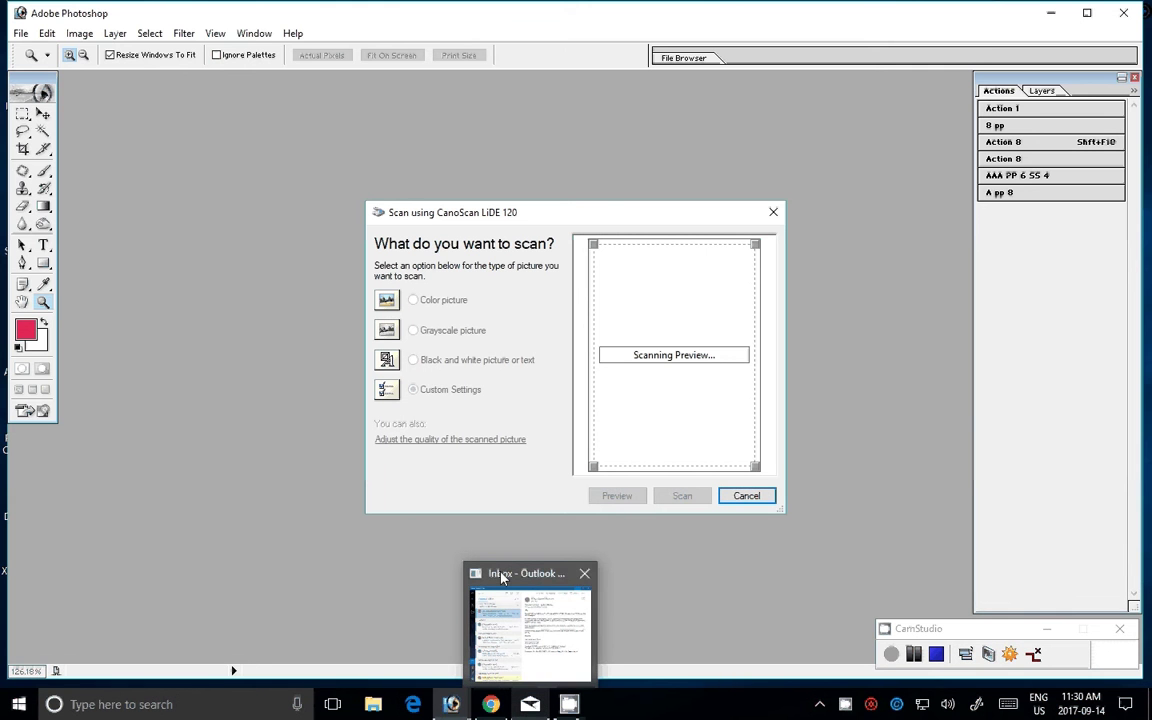
pyautogui.click(501, 577)
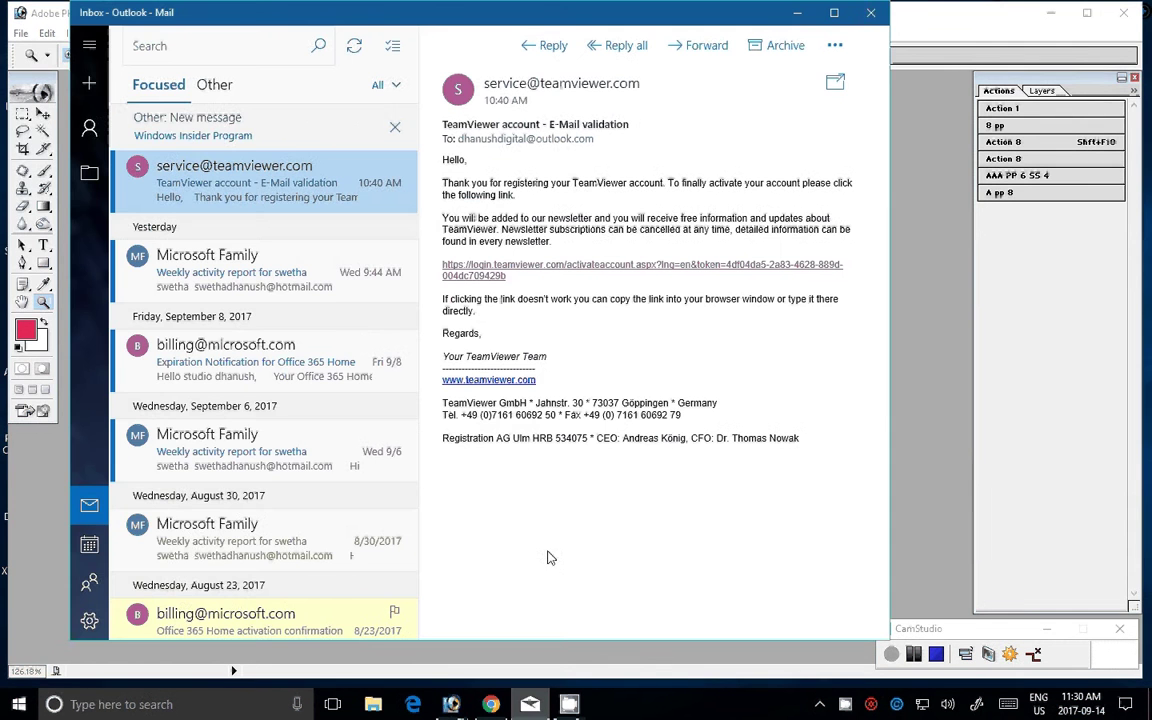
pyautogui.click(875, 10)
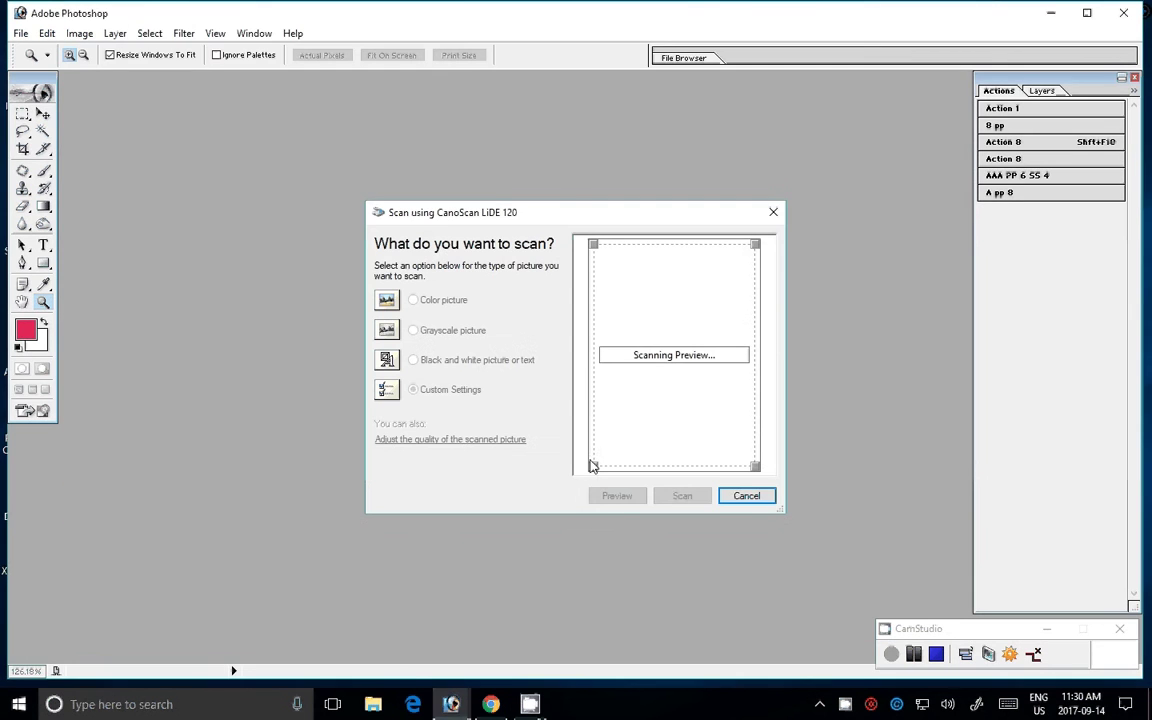
pyautogui.click(413, 704)
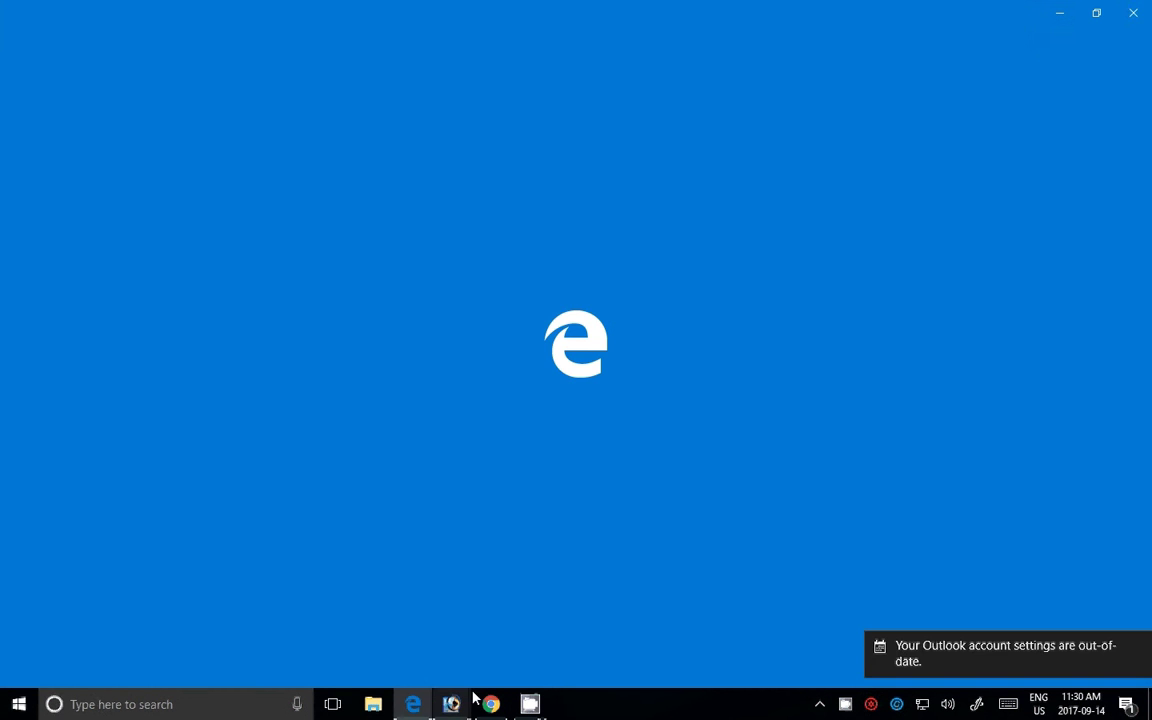
pyautogui.click(1133, 12)
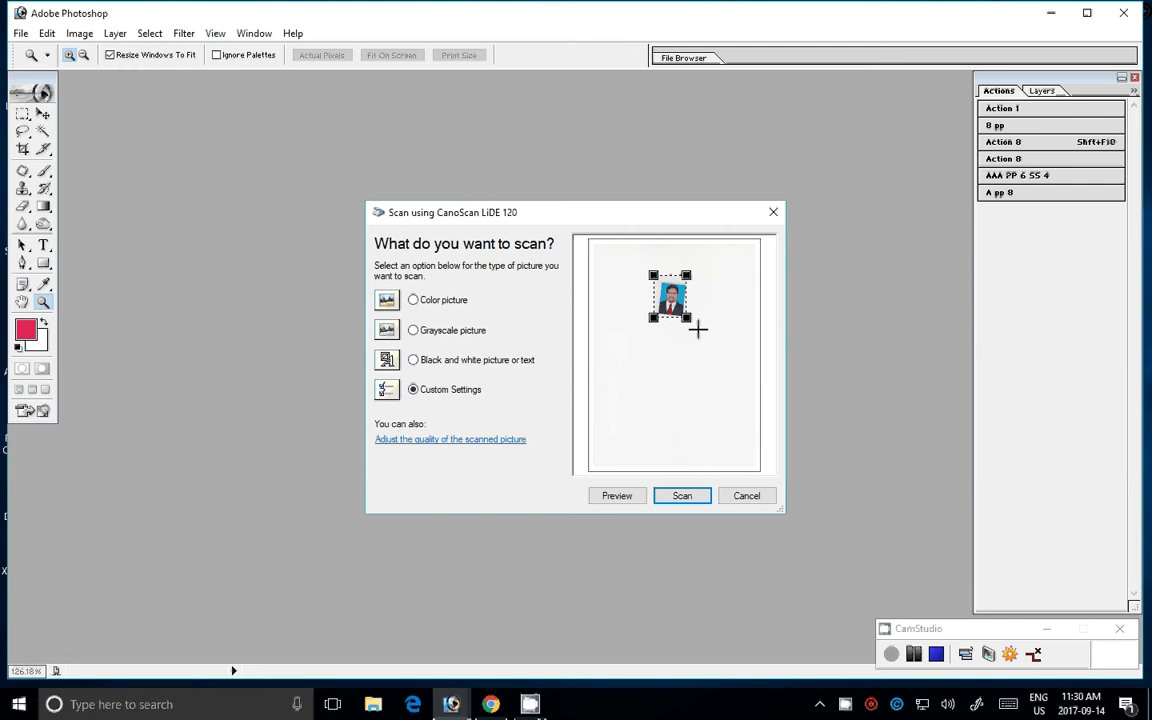
# - Frame the passport photo in the preview, scan it, and dismiss the File Explorer window
pyautogui.moveTo(687, 318); pyautogui.dragTo(692, 322)
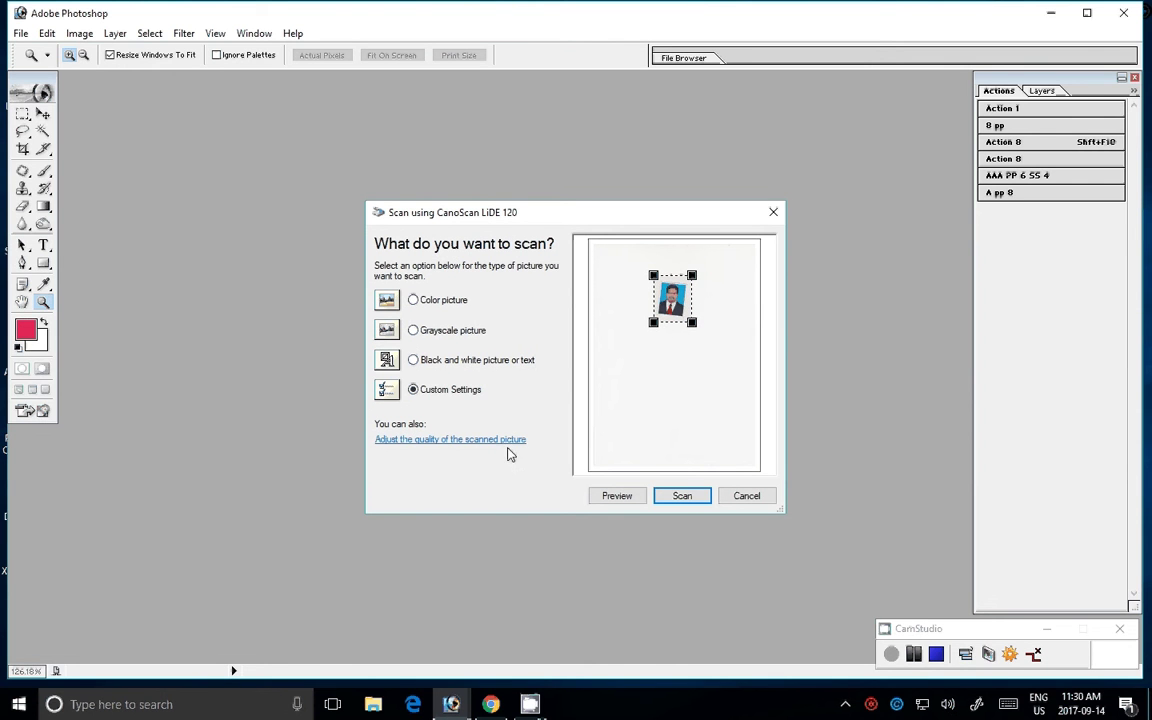
pyautogui.click(700, 499)
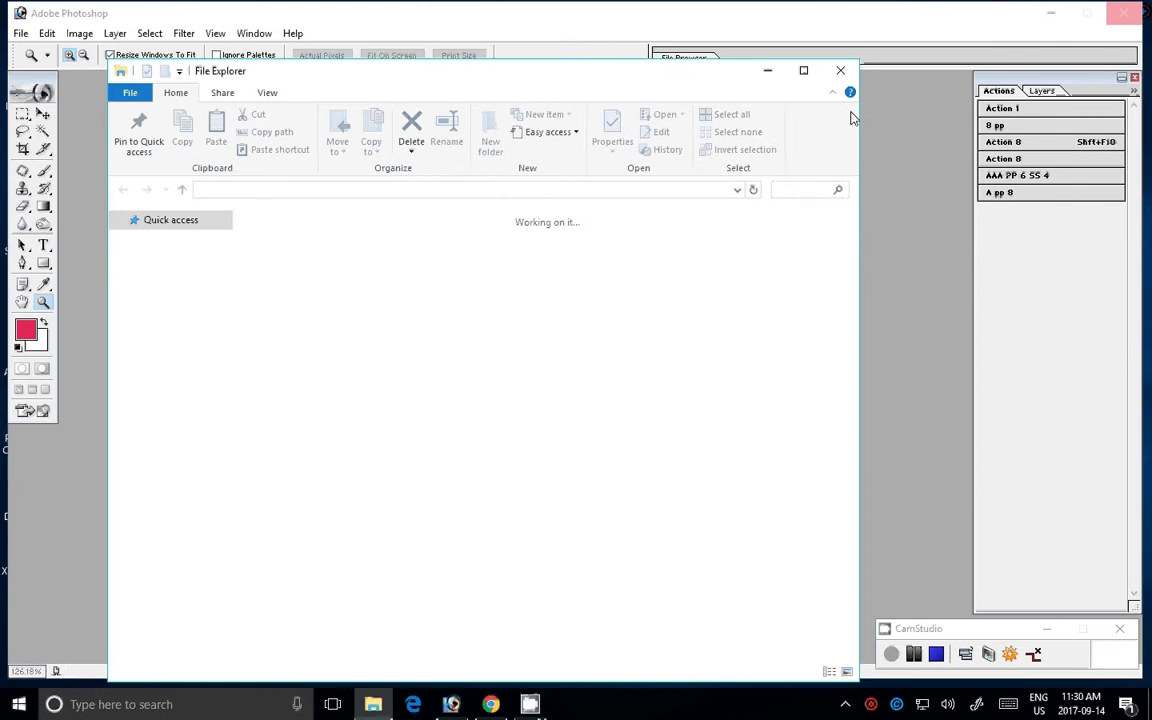
pyautogui.click(840, 70)
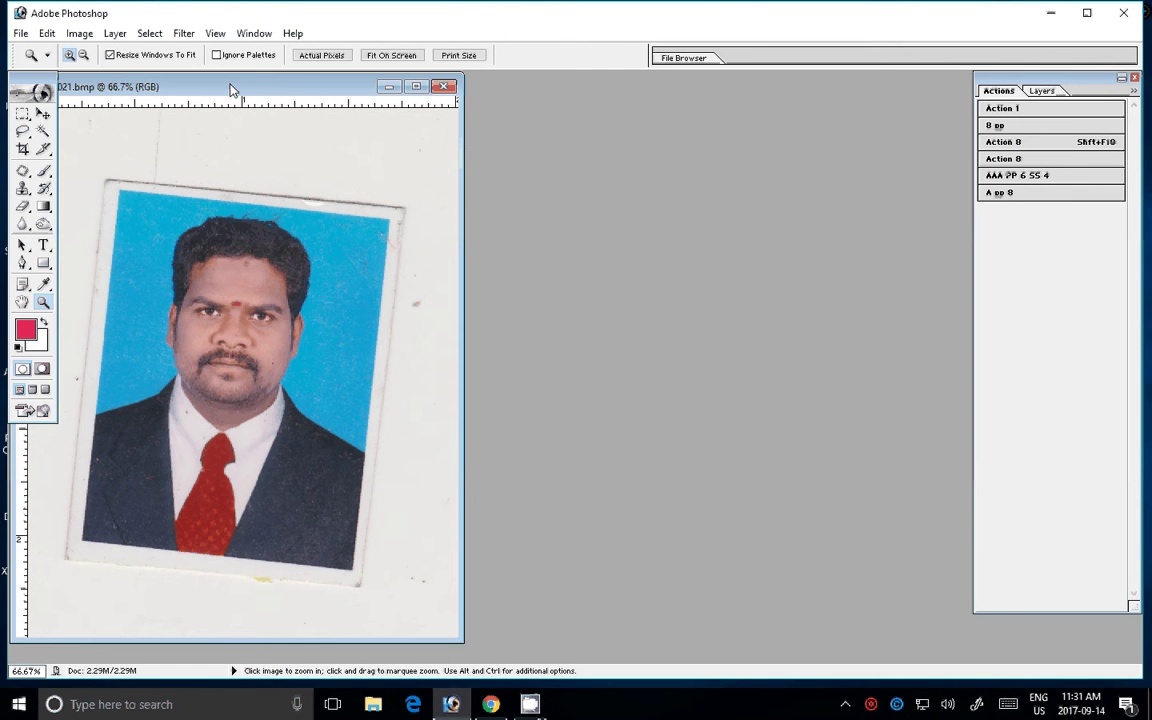
# - Copy the whole scan onto a new layer and zoom out to see it
pyautogui.moveTo(230, 90); pyautogui.dragTo(400, 106)
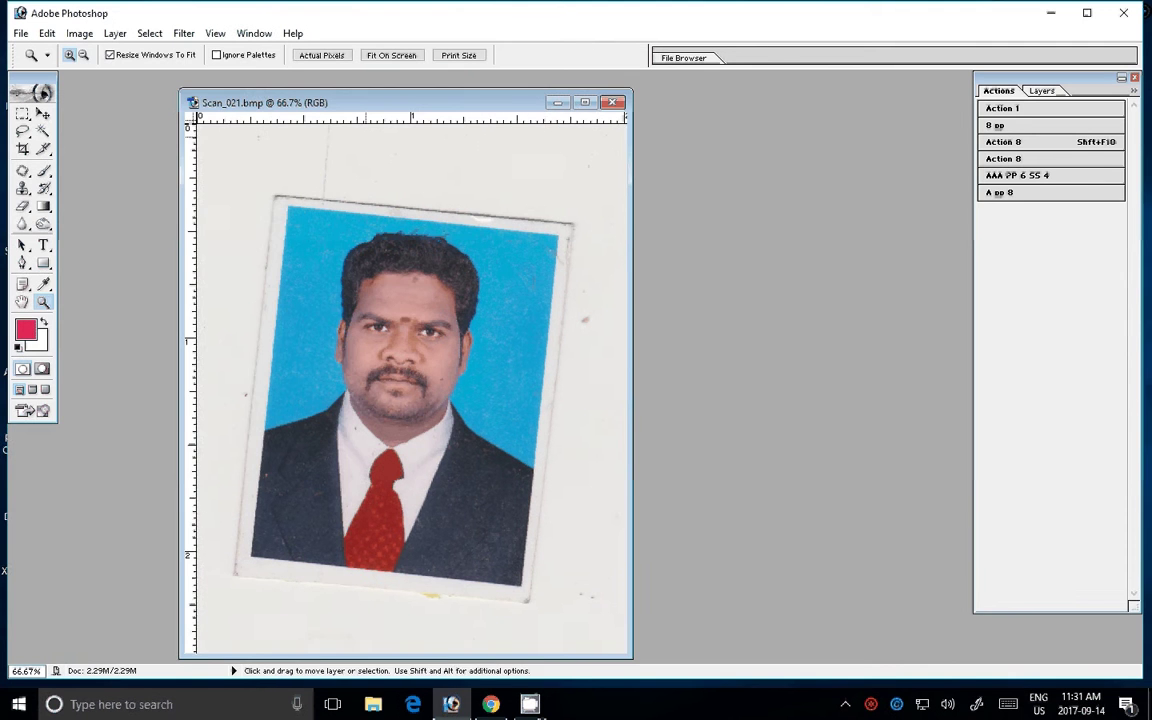
pyautogui.hotkey('ctrl', 'a')
pyautogui.hotkey('ctrl', 'j')
pyautogui.press('v')
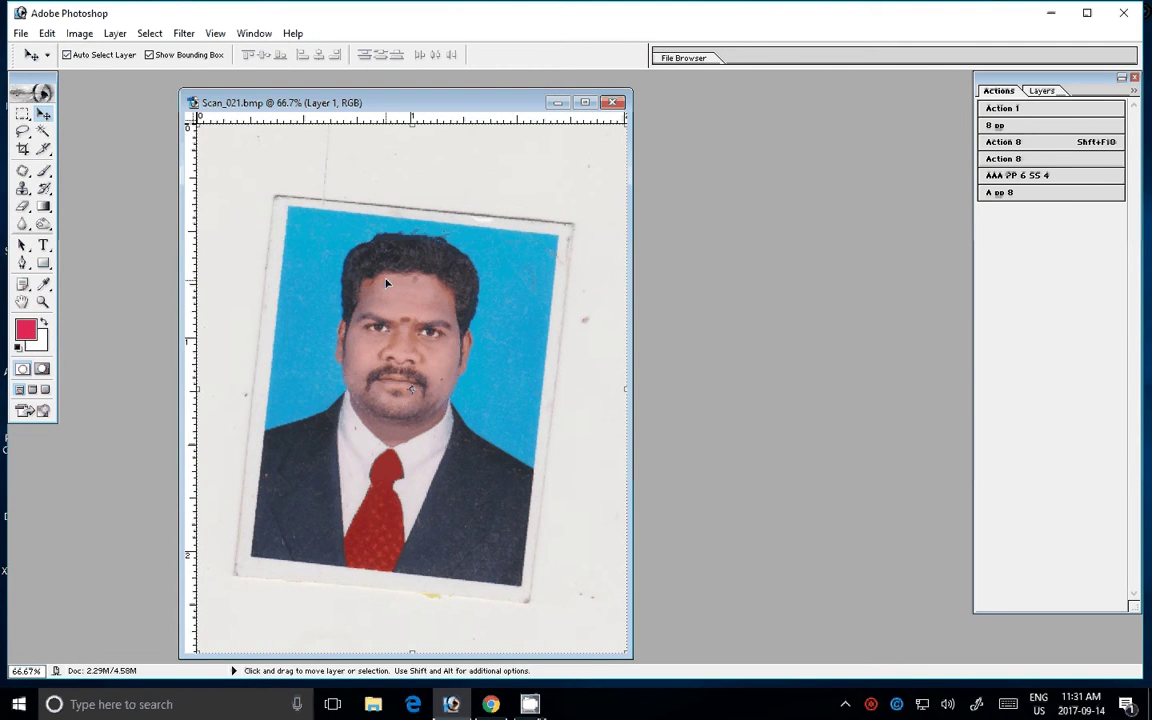
pyautogui.hotkey('ctrl', '-')
# - Rotate the new layer about 5° counter-clockwise so the photo sits straight
pyautogui.hotkey('ctrl', 't')
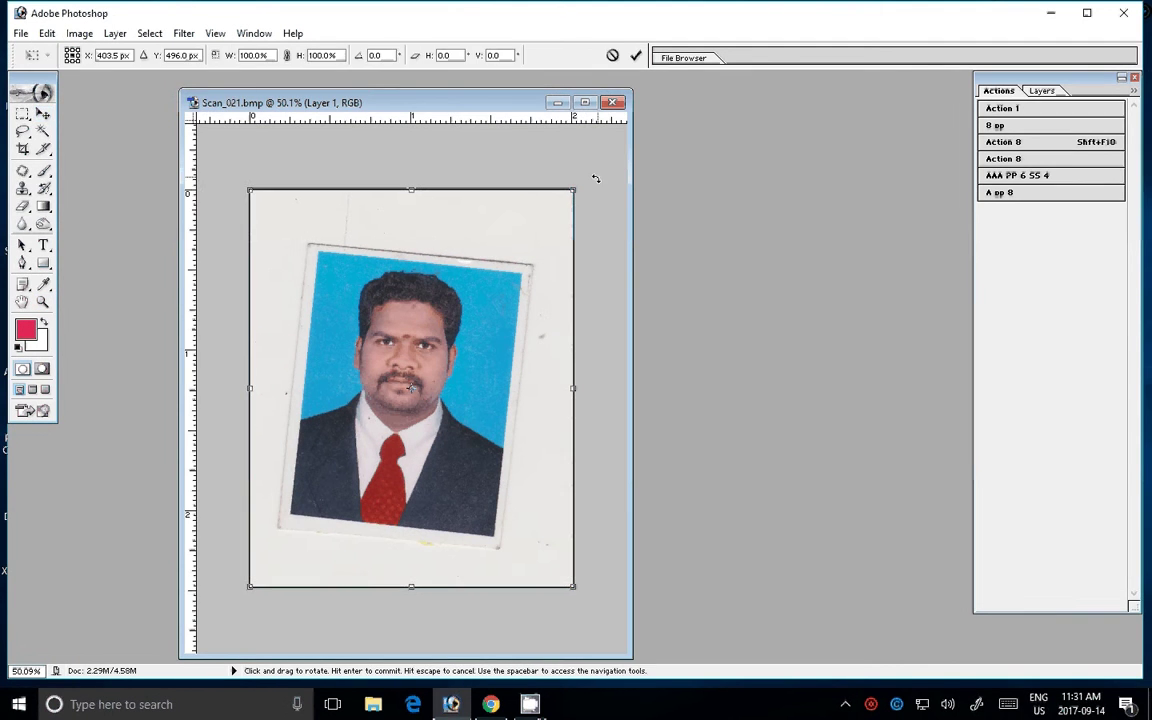
pyautogui.moveTo(595, 178); pyautogui.dragTo(581, 149)
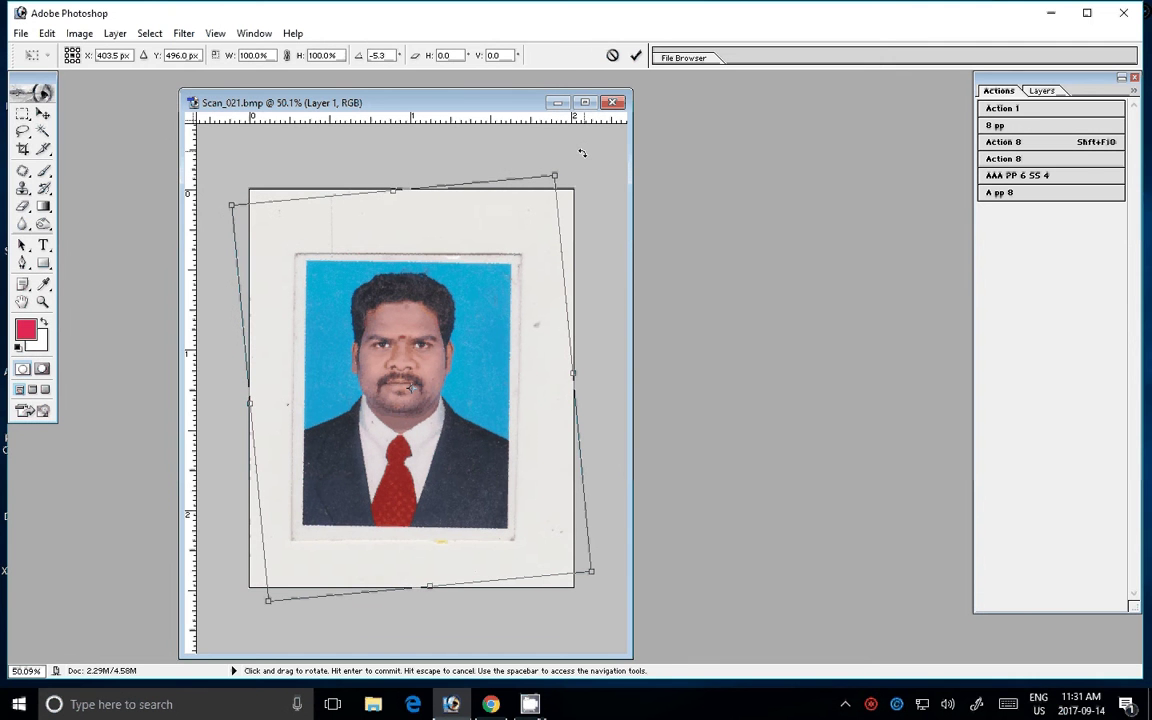
pyautogui.click(638, 55)
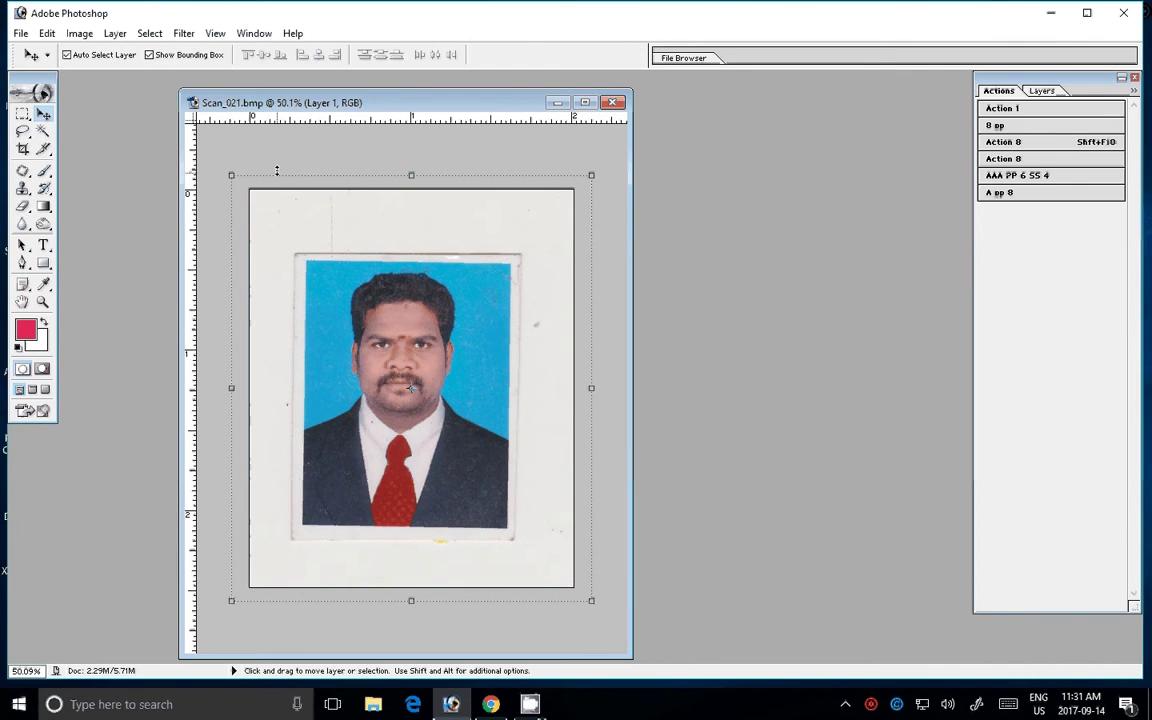
pyautogui.click(23, 149)
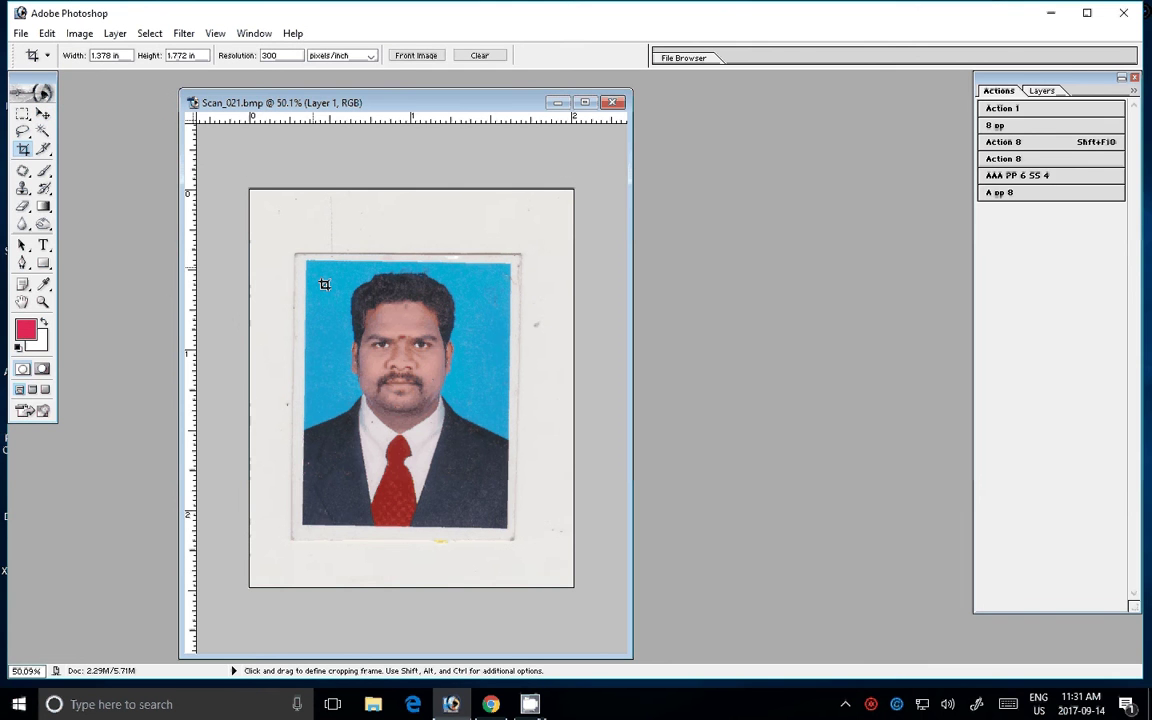
# - Drag, tilt and widen a crop frame over the portrait, committing the 1.378 × 1.772 in crop
pyautogui.moveTo(310, 432)
pyautogui.mouseDown()
pyautogui.moveTo(491, 498)
pyautogui.moveTo(505, 531)
pyautogui.mouseUp()
pyautogui.moveTo(408, 431); pyautogui.dragTo(408, 265)
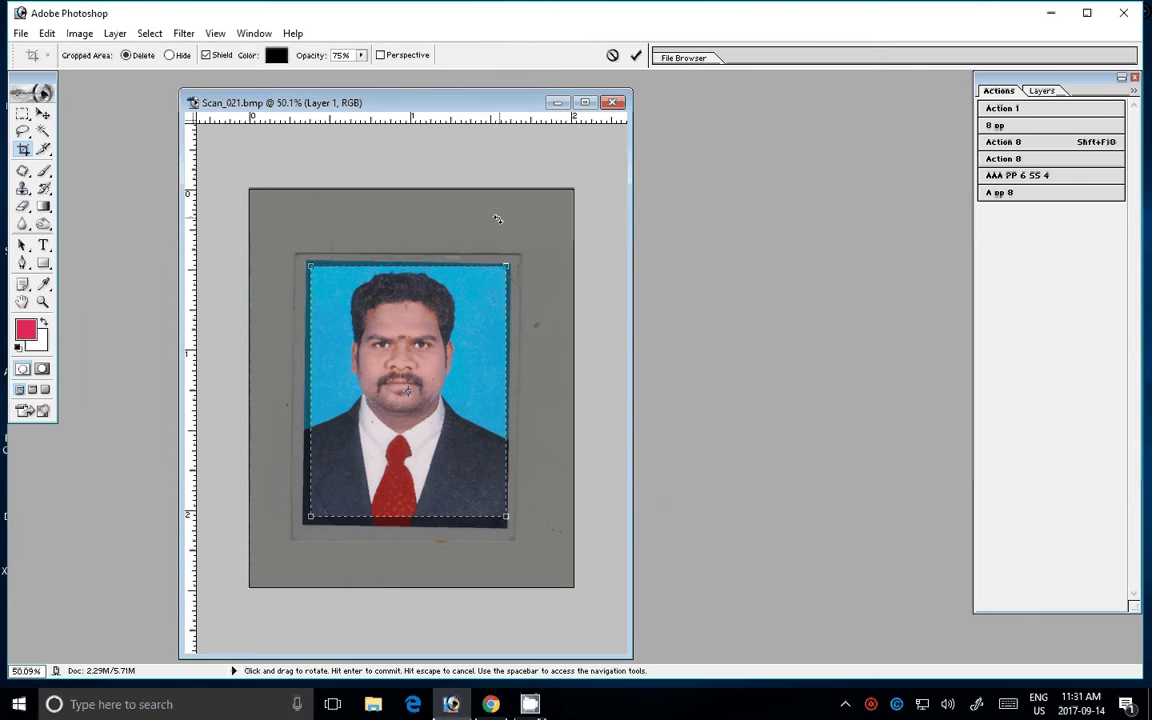
pyautogui.moveTo(497, 218)
pyautogui.mouseDown()
pyautogui.moveTo(506, 224)
pyautogui.moveTo(479, 225)
pyautogui.mouseUp()
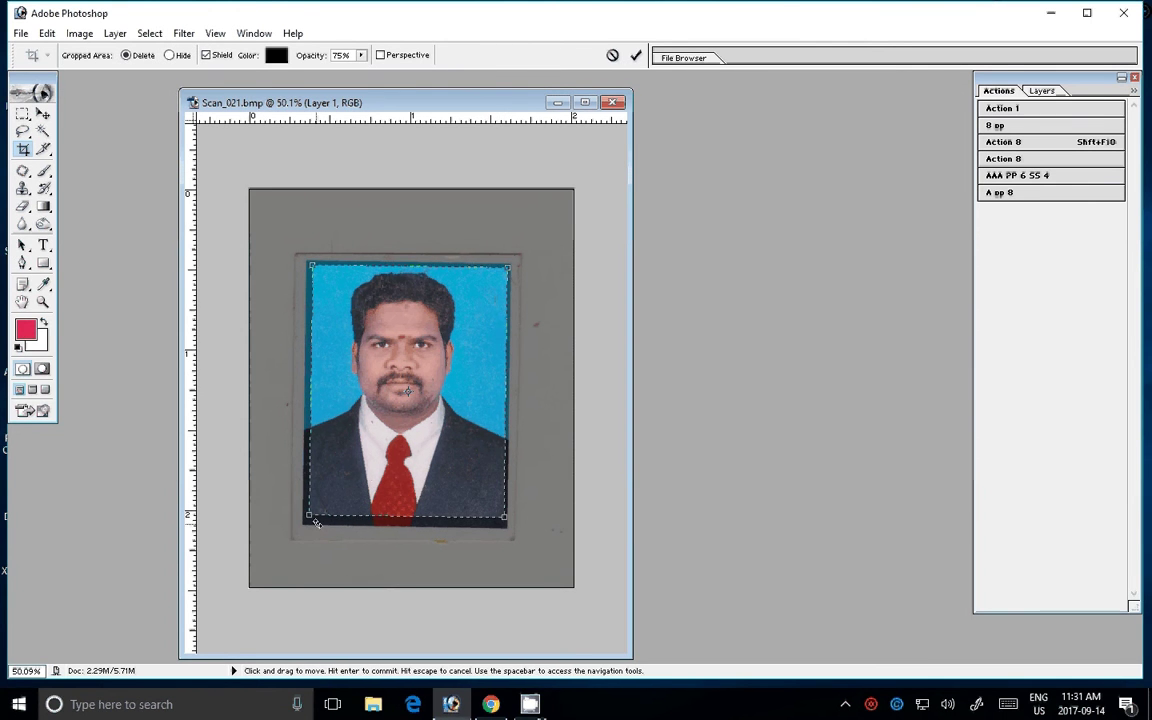
pyautogui.moveTo(316, 523); pyautogui.dragTo(307, 521)
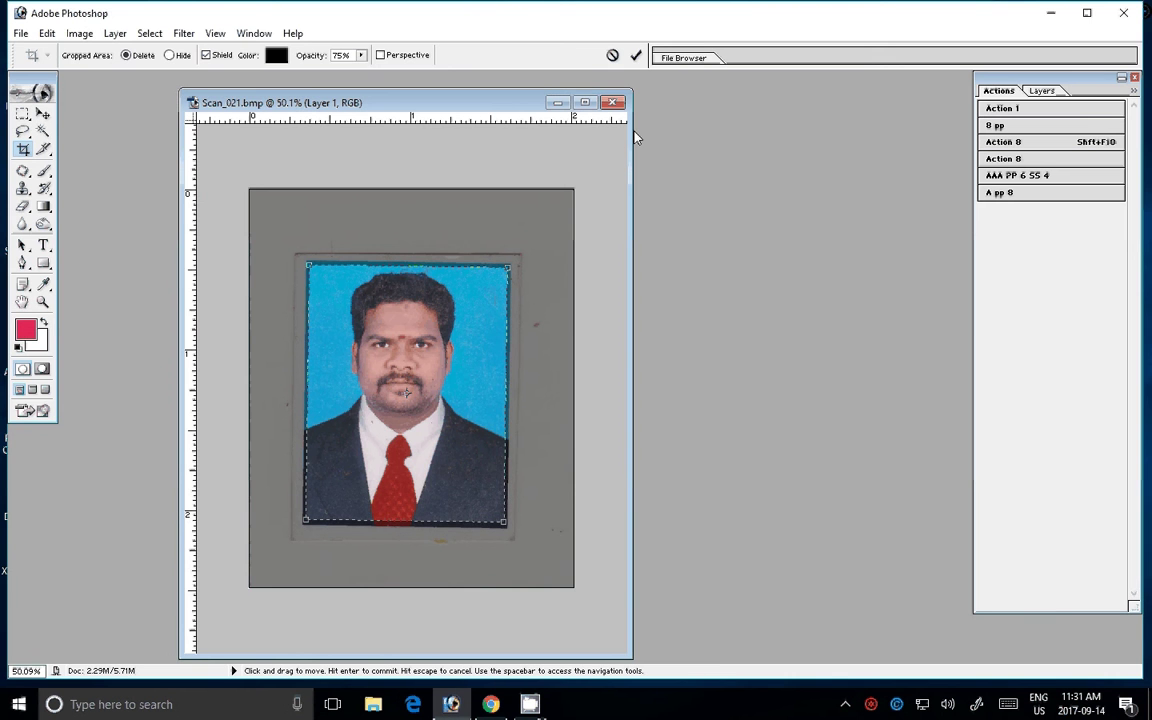
pyautogui.click(634, 58)
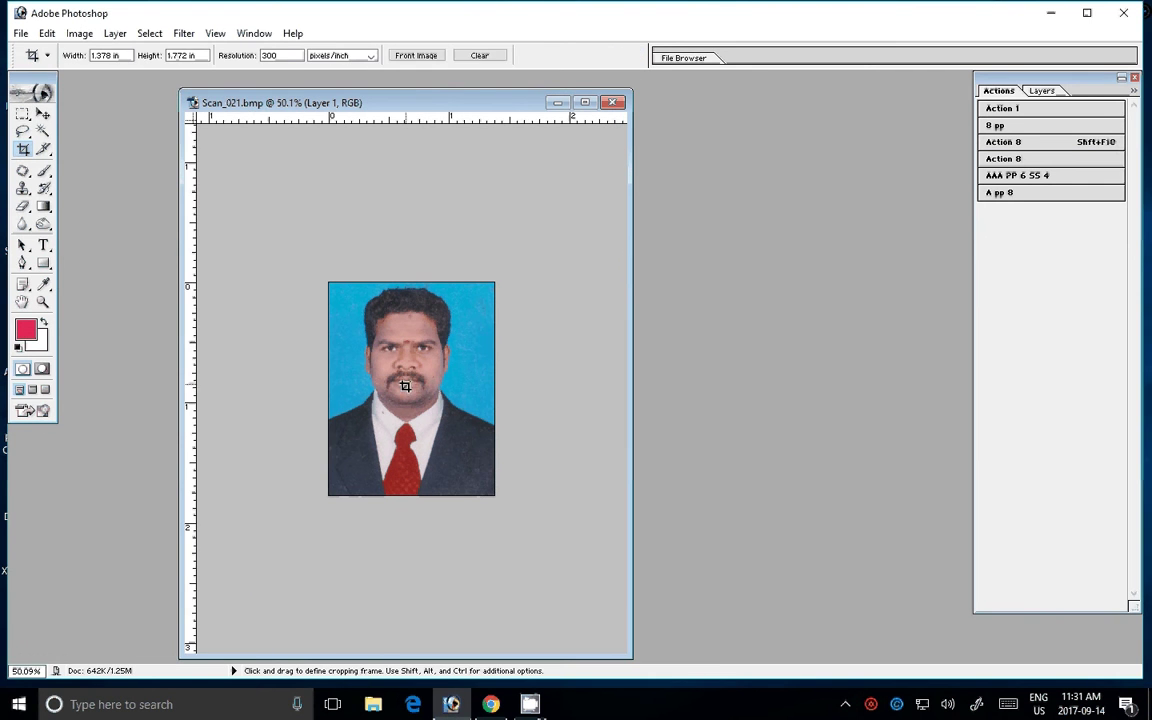
pyautogui.click(43, 301)
# - Apply an Auto Curves correction to the cropped portrait and show the Layers panel
pyautogui.click(390, 54)
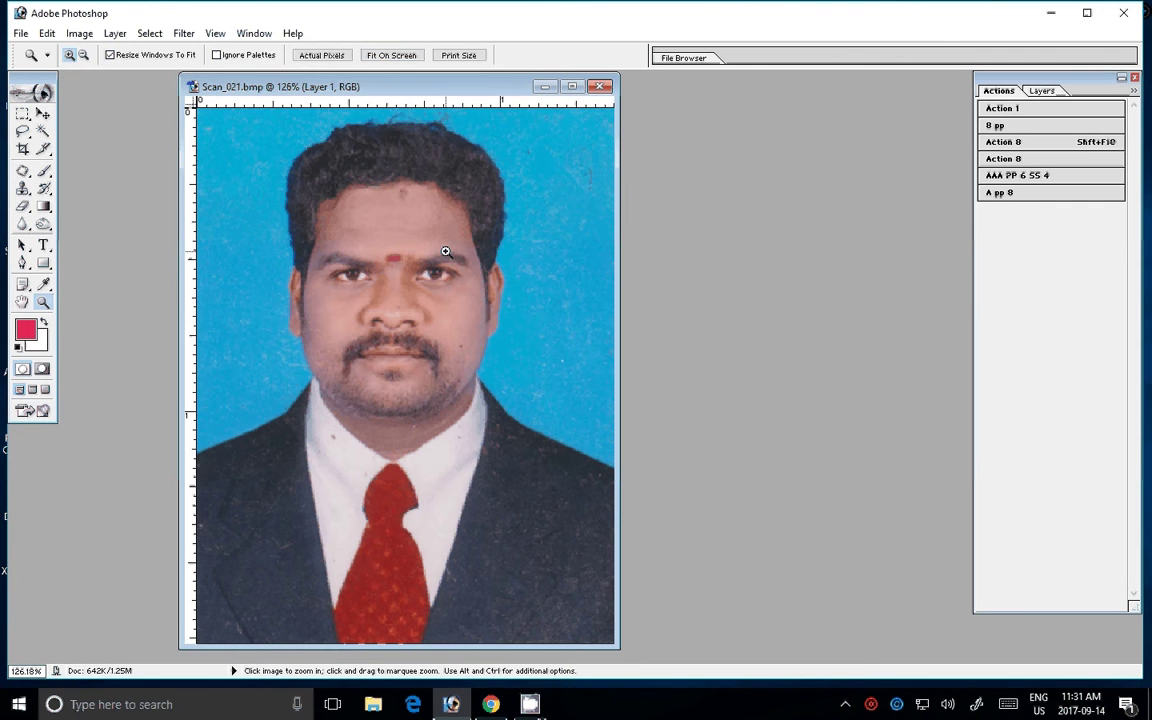
pyautogui.click(79, 33)
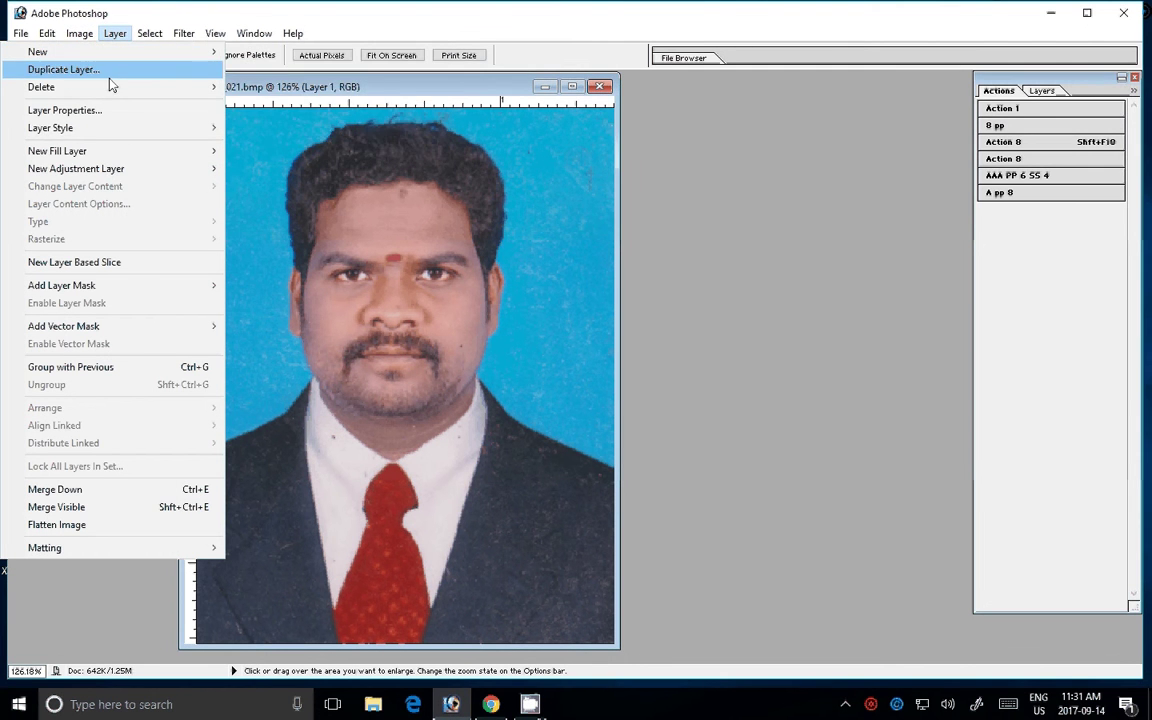
pyautogui.moveTo(55, 75)
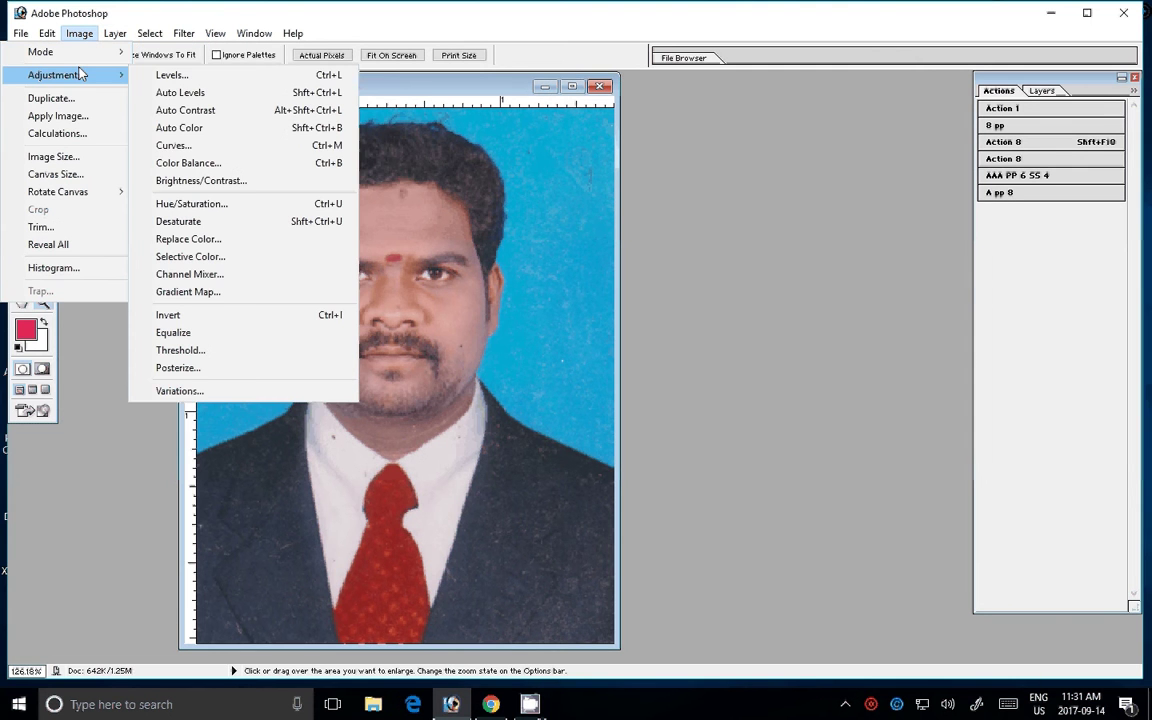
pyautogui.click(188, 145)
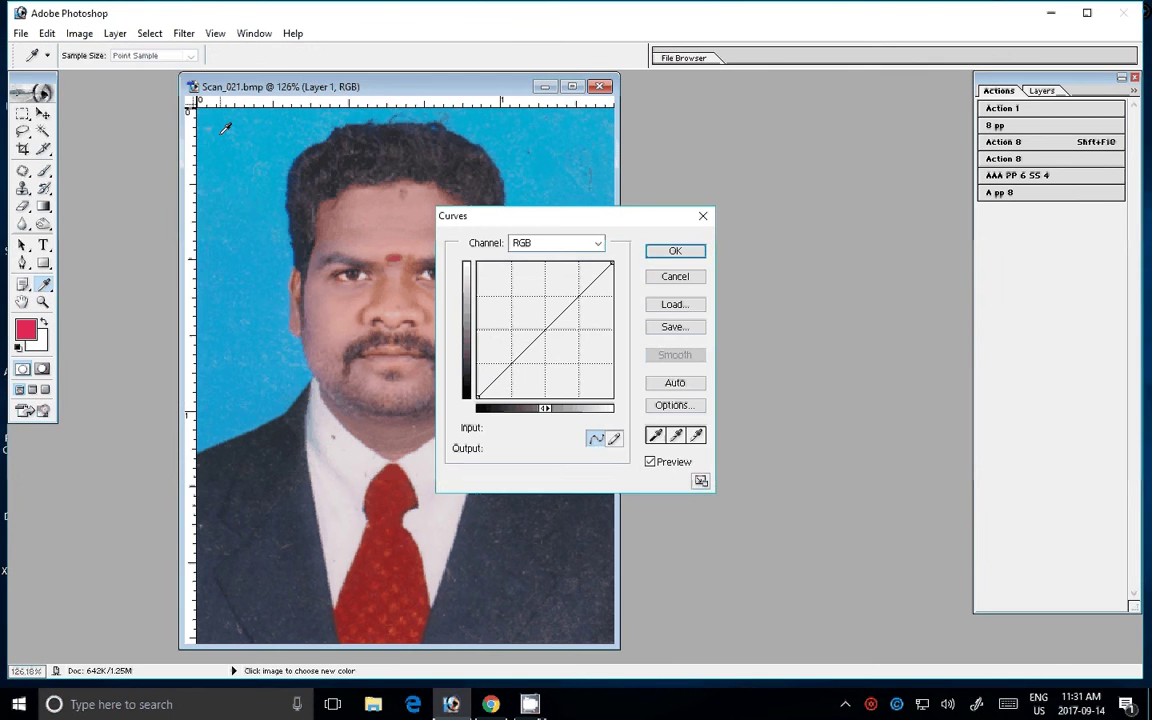
pyautogui.click(676, 384)
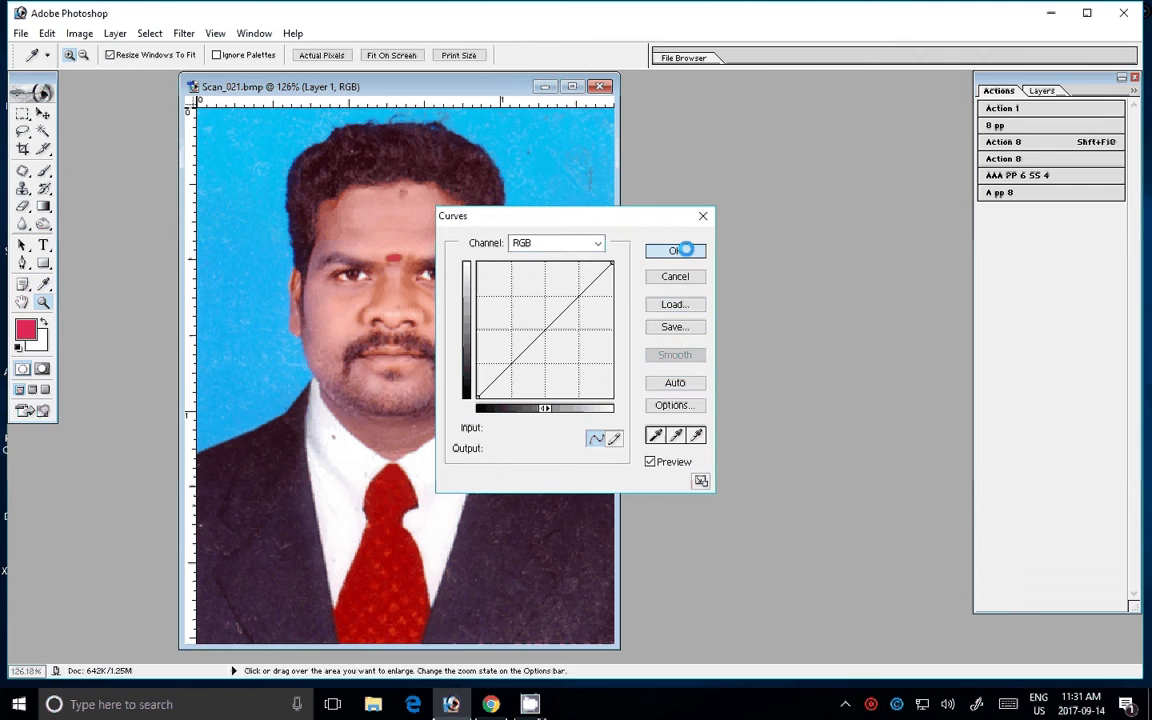
pyautogui.click(680, 250)
pyautogui.click(1041, 91)
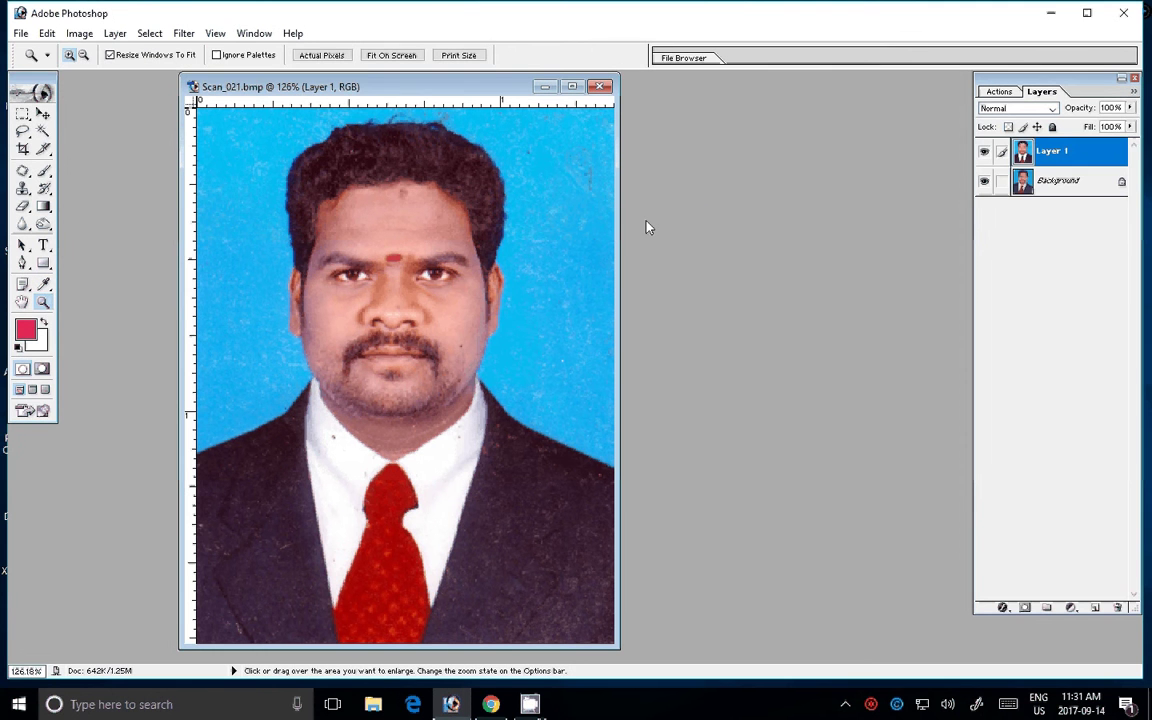
# - Merge visible layers into one, zoom in on the face, and set a size-20 Clone Stamp
pyautogui.click(112, 36)
pyautogui.click(104, 506)
pyautogui.click(416, 270)
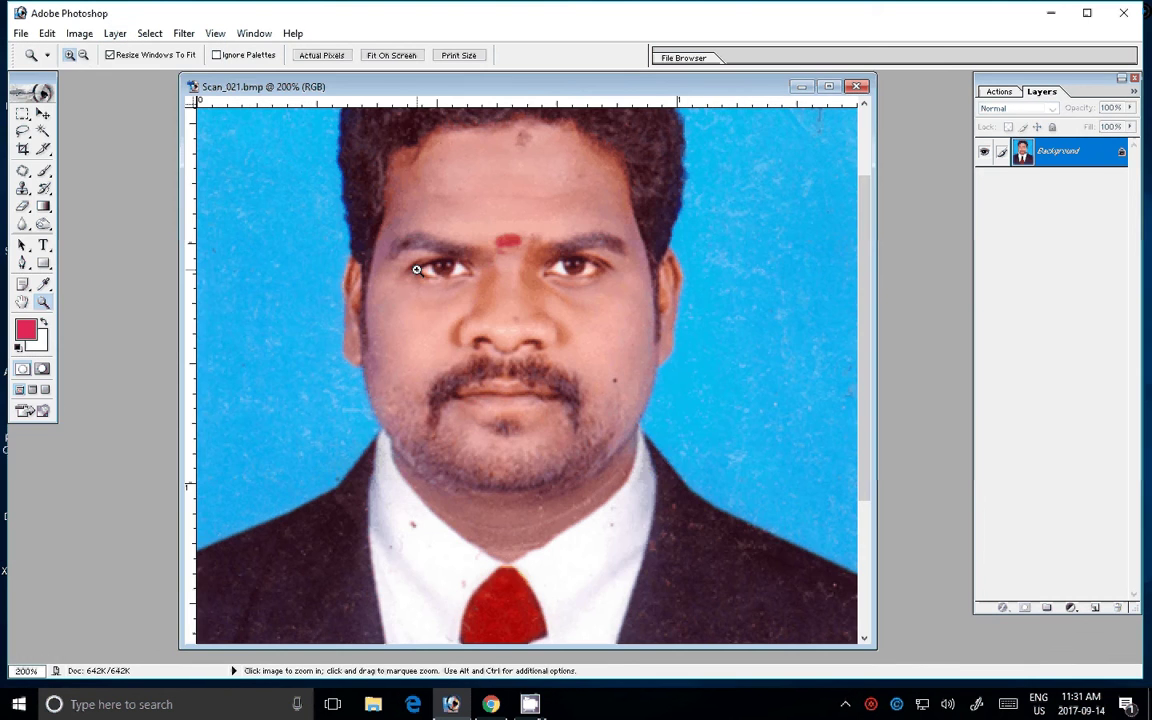
pyautogui.click(540, 250)
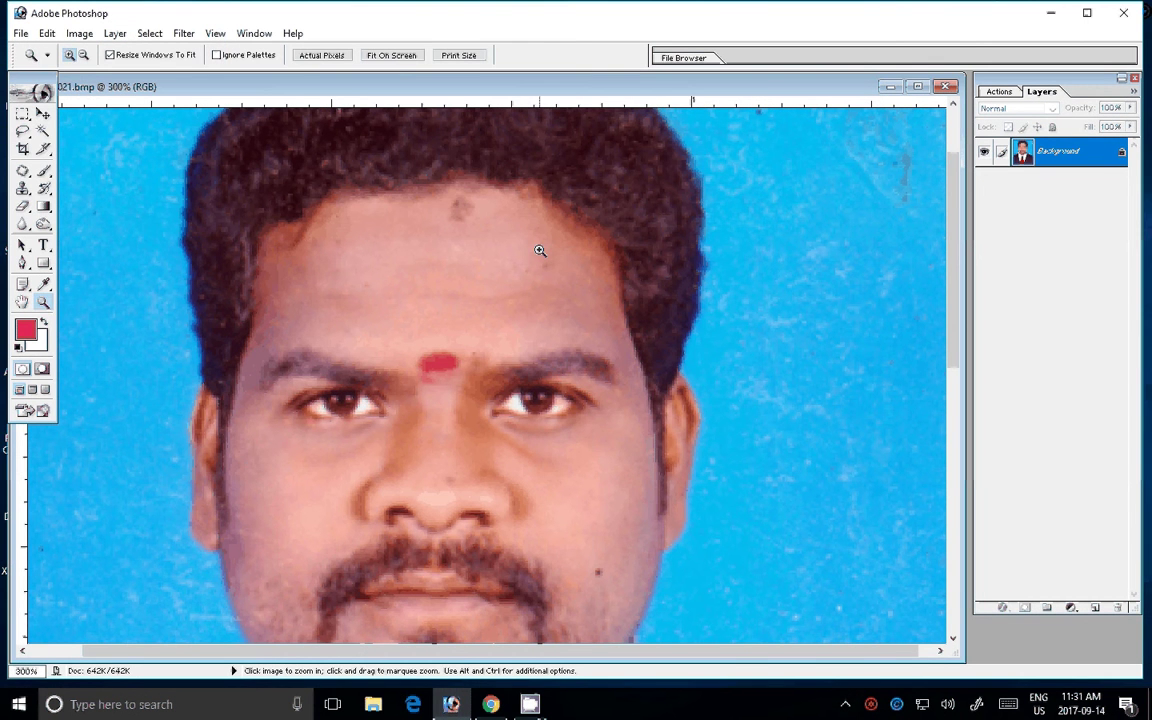
pyautogui.click(23, 189)
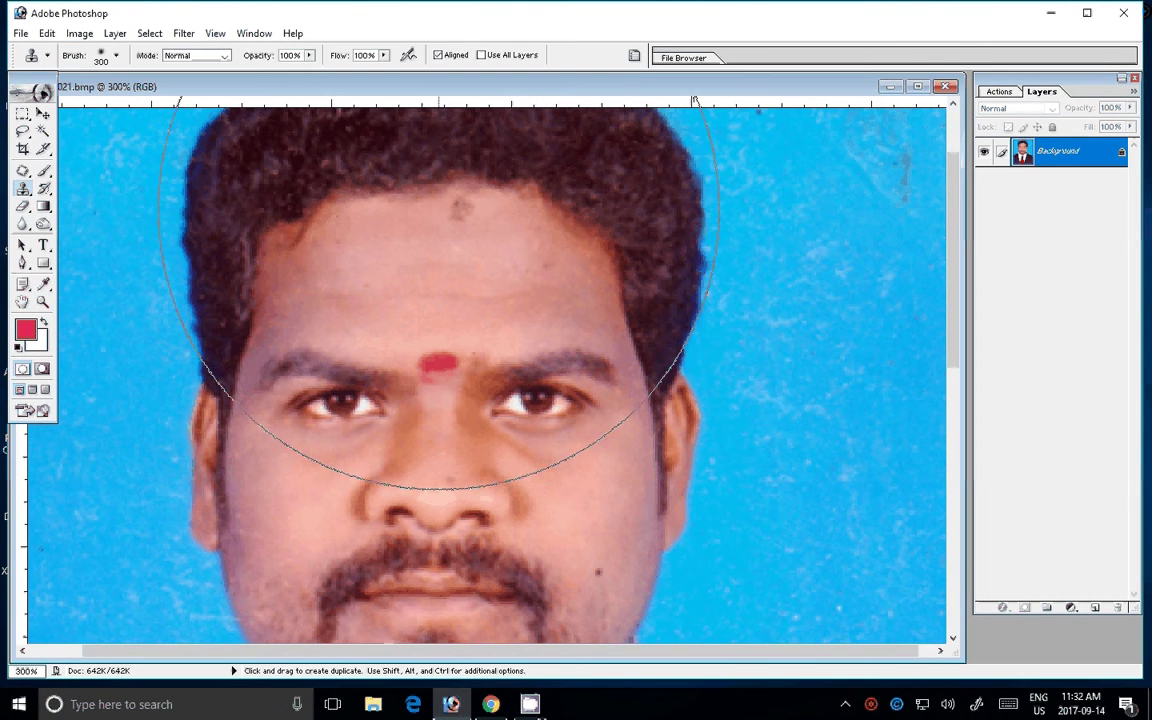
pyautogui.press('[')
pyautogui.press('[')
pyautogui.press('[')
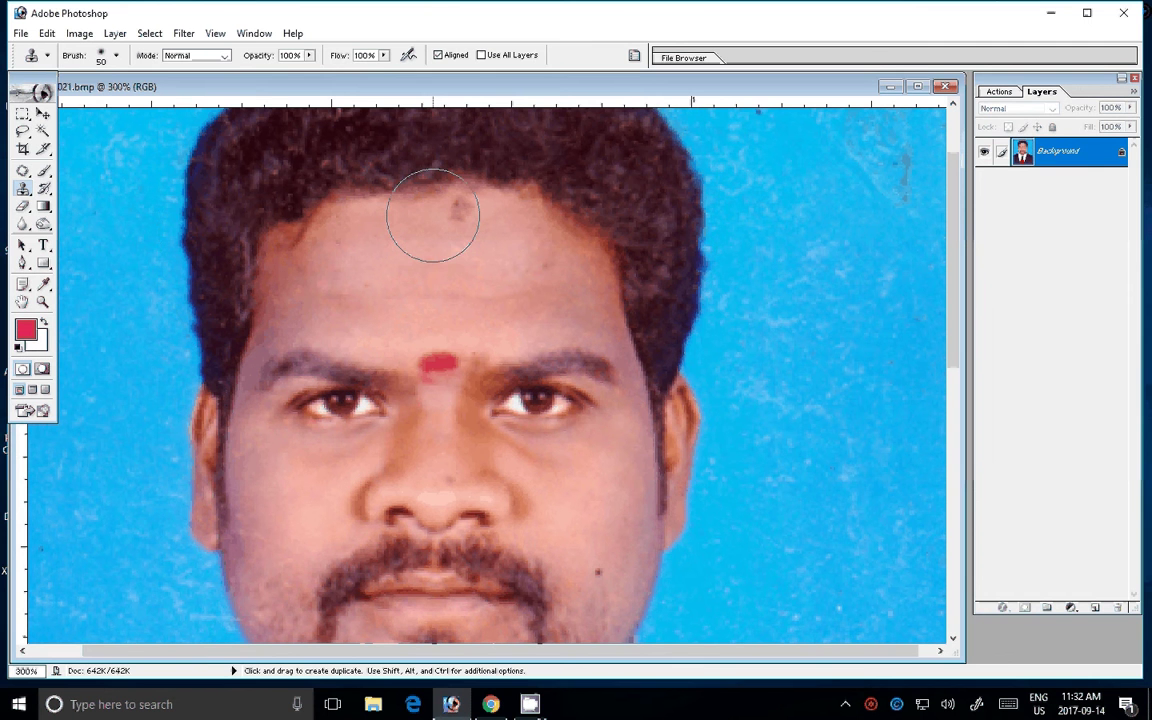
pyautogui.press('[')
pyautogui.press('[')
pyautogui.press('[')
pyautogui.press(']')
pyautogui.press(']')
pyautogui.press(']')
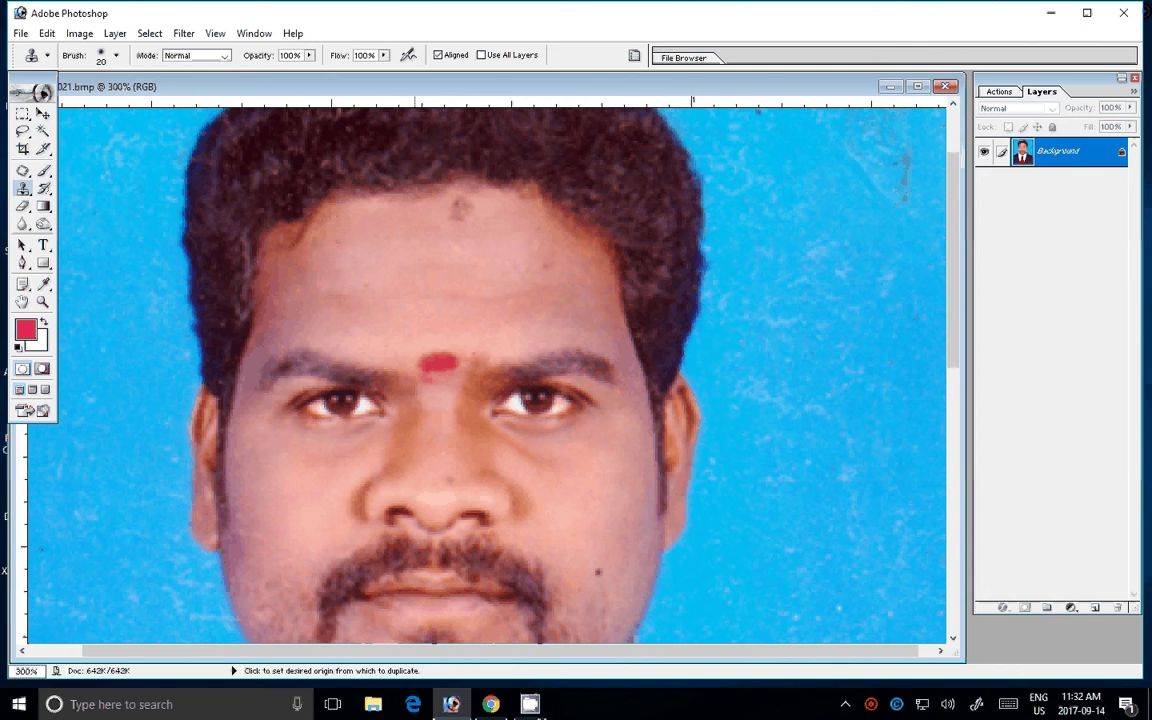
# - Clone clean skin over the mark on the forehead
pyautogui.keyDown('alt'); pyautogui.click(459, 207); pyautogui.keyUp('alt')
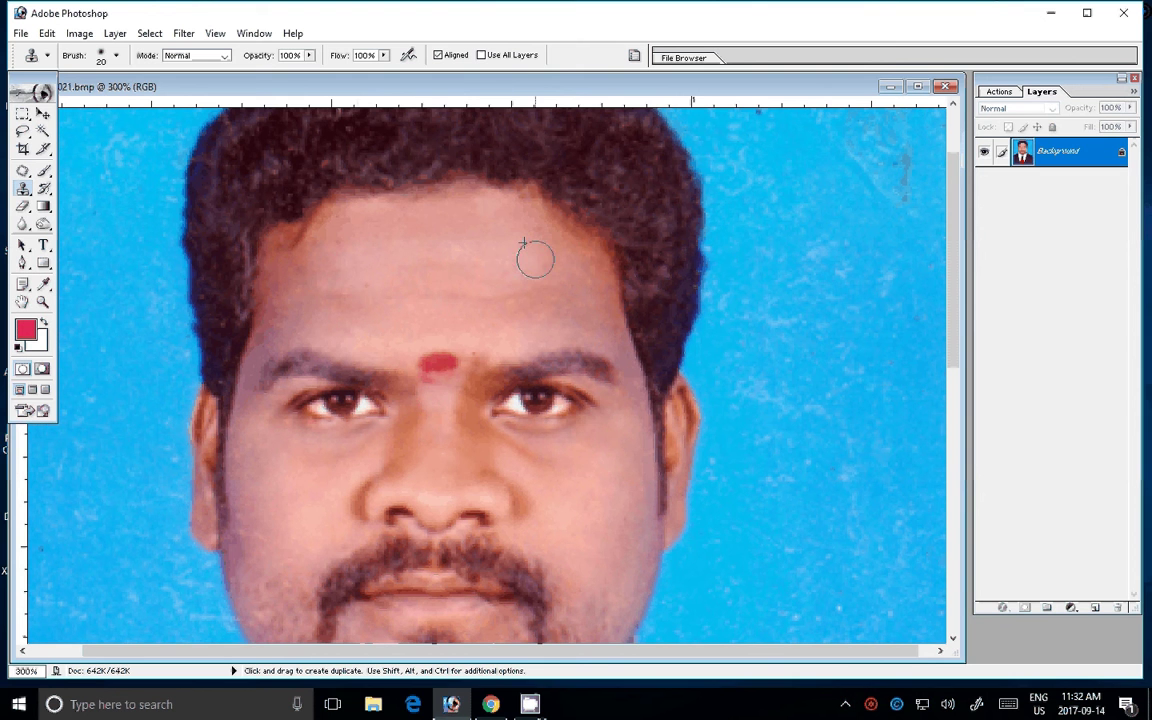
pyautogui.moveTo(535, 260); pyautogui.dragTo(359, 279)
pyautogui.press('alt')
pyautogui.keyDown('alt'); pyautogui.click(429, 283); pyautogui.keyUp('alt')
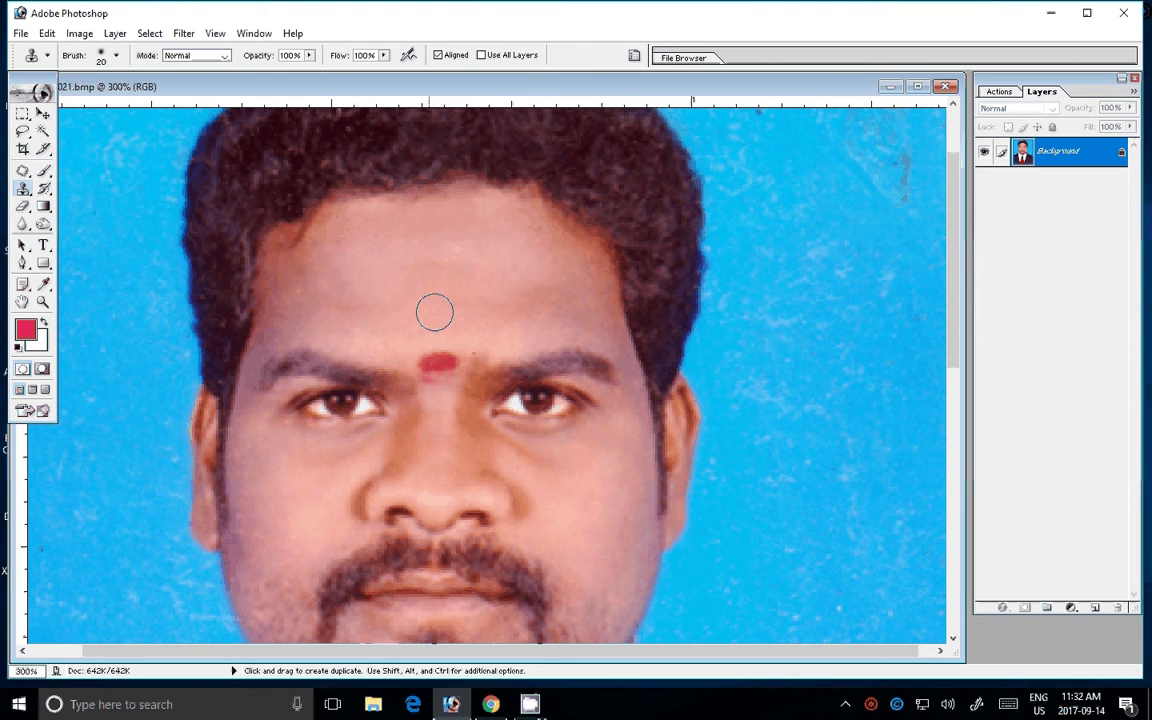
# - Clone away specks on the collar and left of the suit, then zoom out to the whole photo
pyautogui.moveTo(434, 313); pyautogui.dragTo(519, 20)
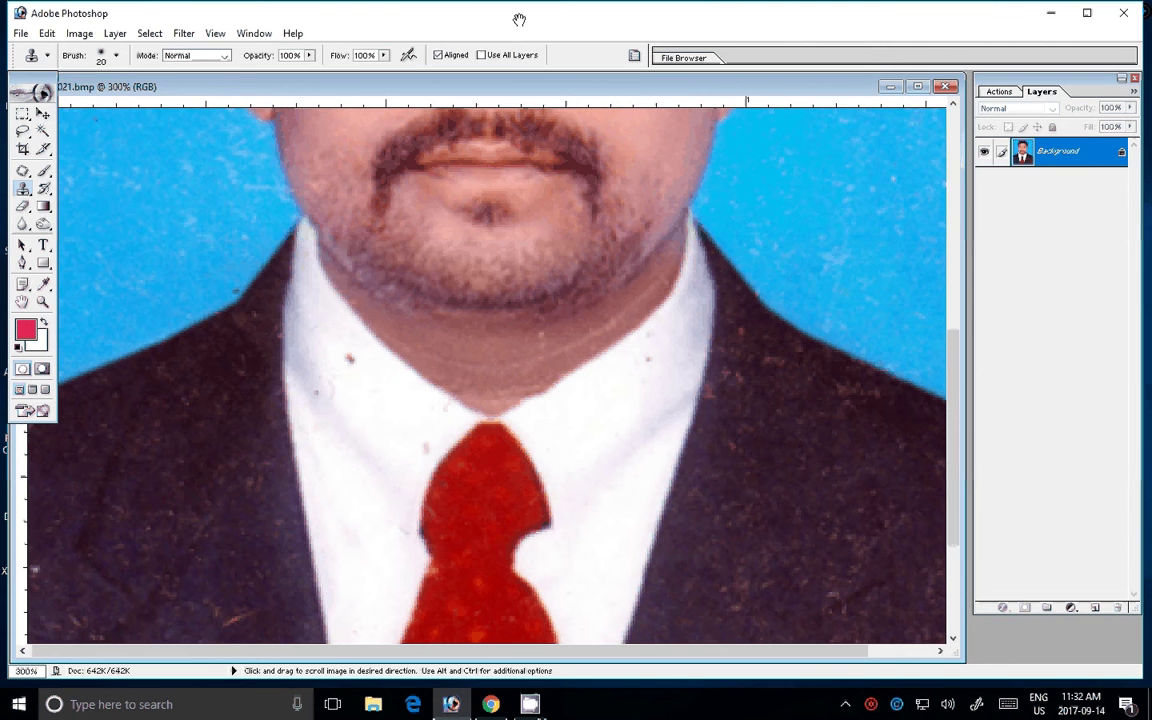
pyautogui.click(349, 358)
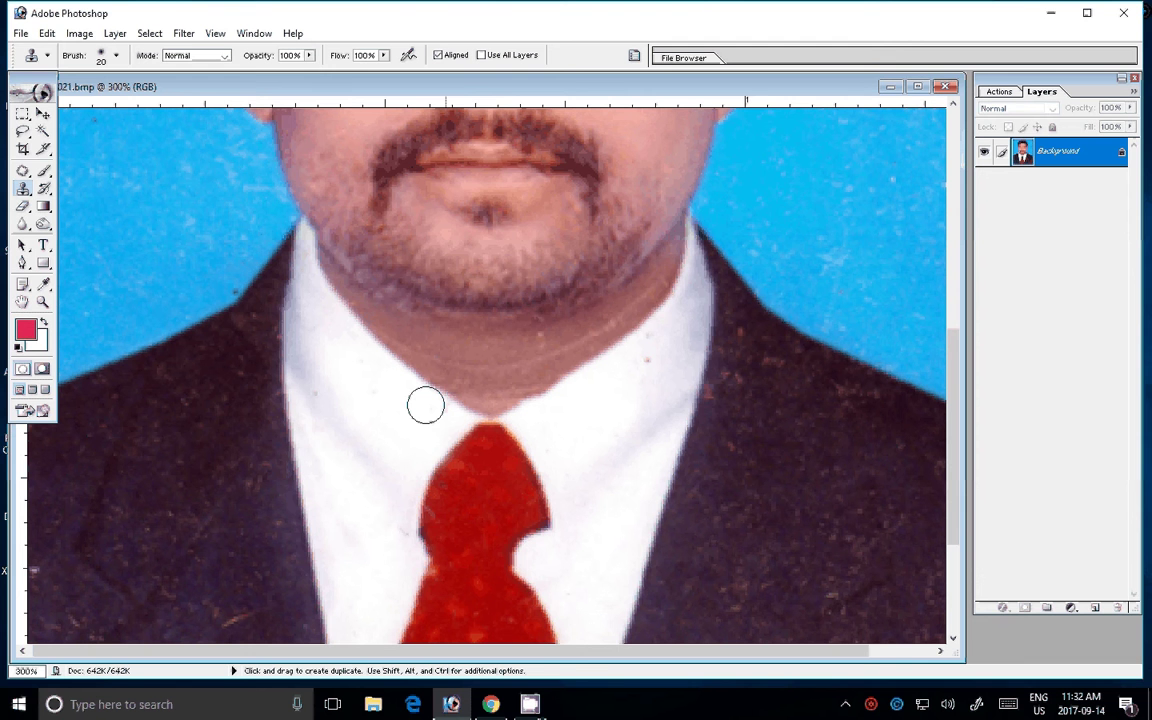
pyautogui.click(654, 340)
pyautogui.scroll(-4, 588, 393)
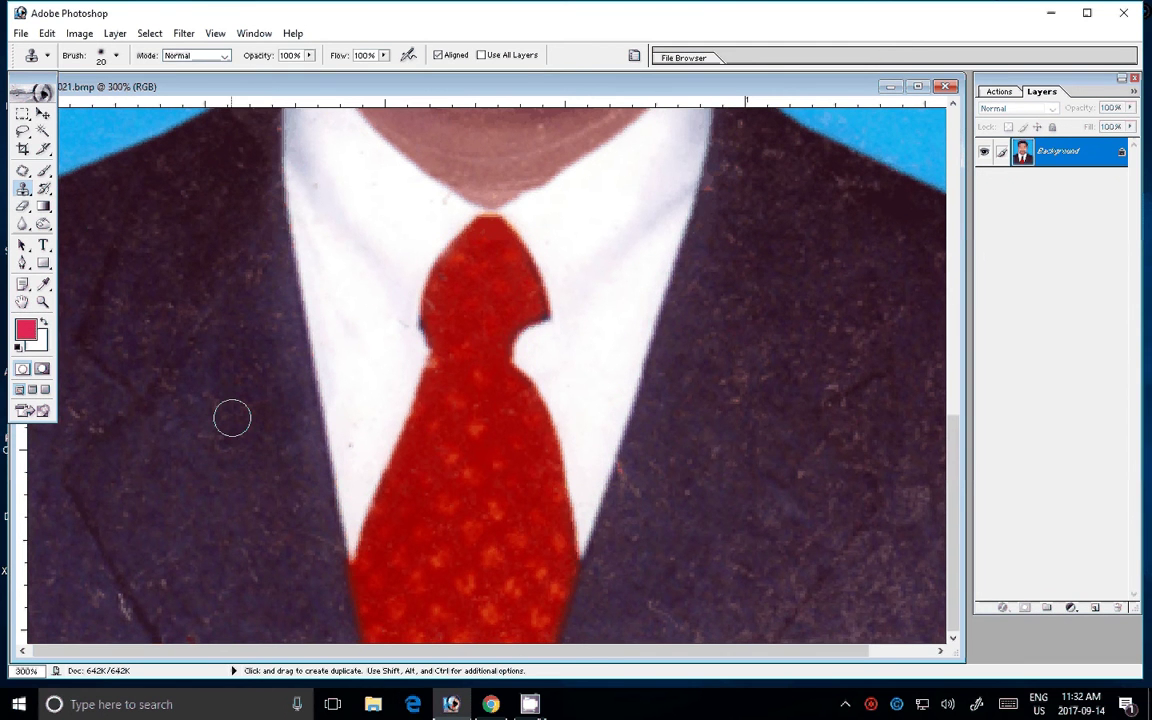
pyautogui.moveTo(232, 418); pyautogui.dragTo(85, 418)
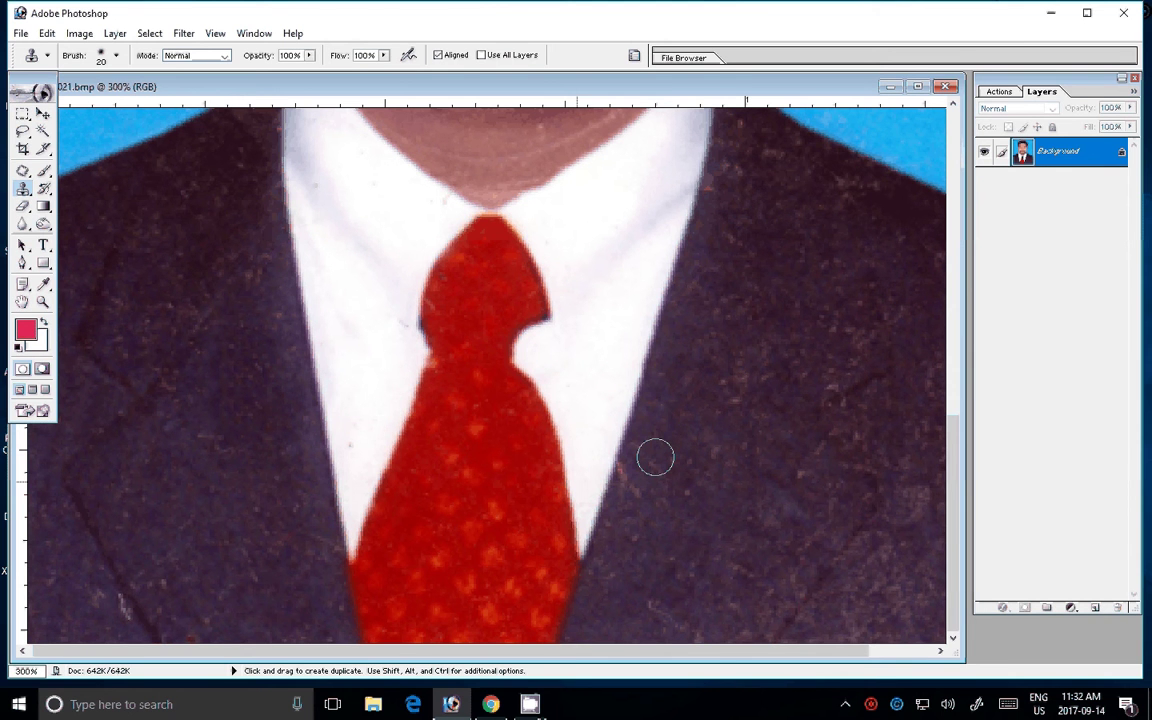
pyautogui.press('z')
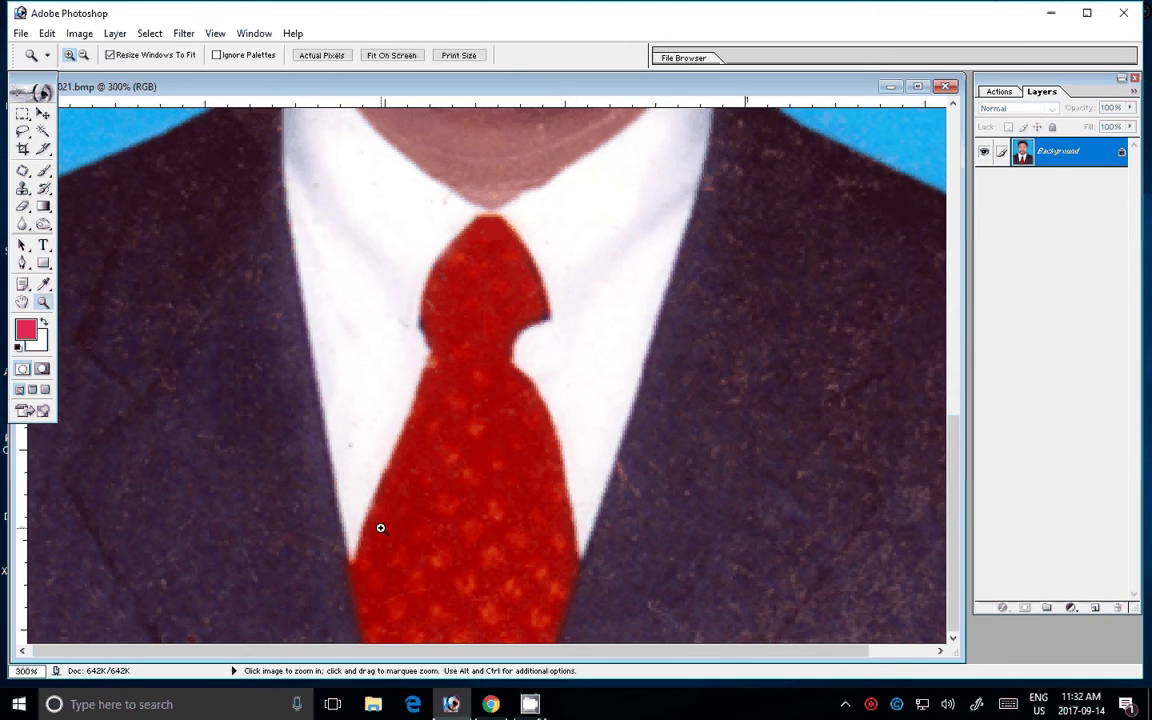
pyautogui.hotkey('ctrl', '0')
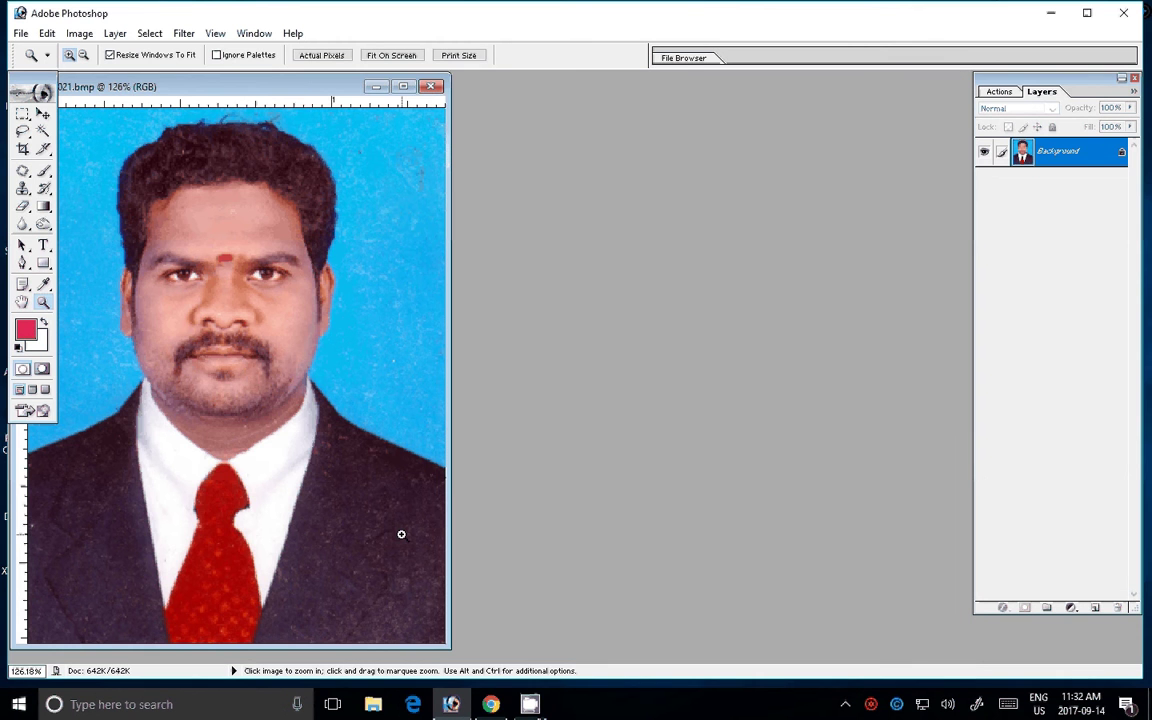
pyautogui.moveTo(305, 100); pyautogui.dragTo(535, 101)
# - Magic-wand the blue backdrop, feather it 2 px, and sample its blue as foreground colour
pyautogui.click(43, 131)
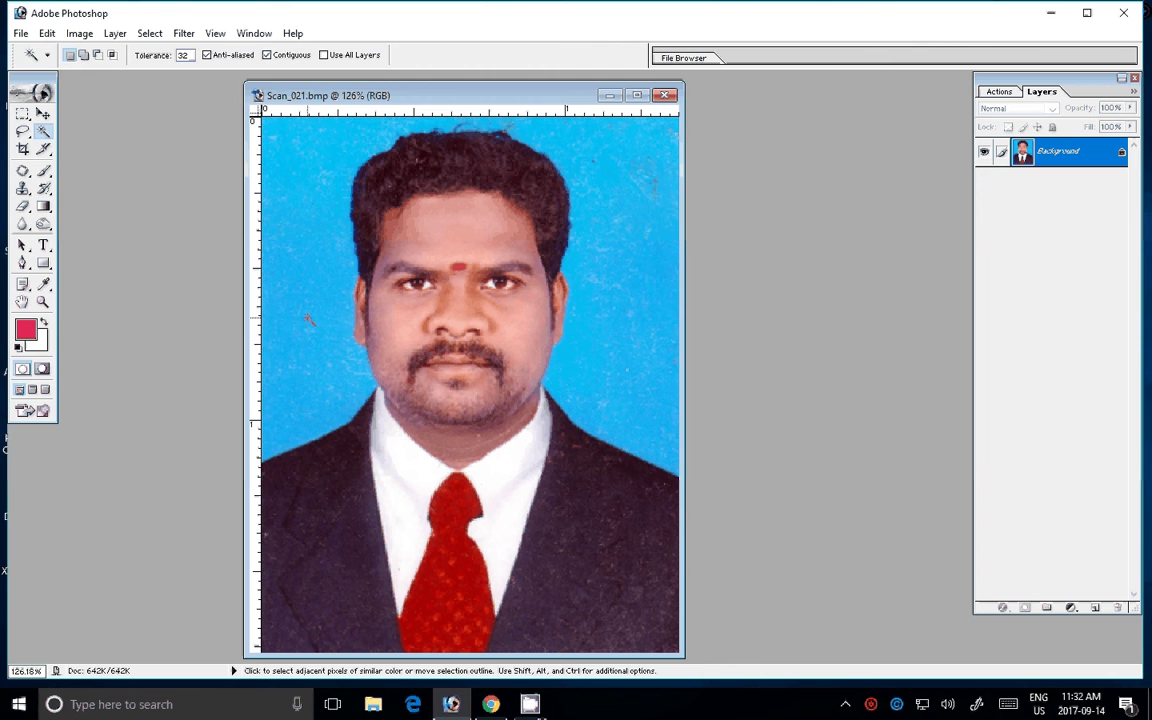
pyautogui.click(309, 320)
pyautogui.keyDown('shift'); pyautogui.click(567, 148); pyautogui.keyUp('shift')
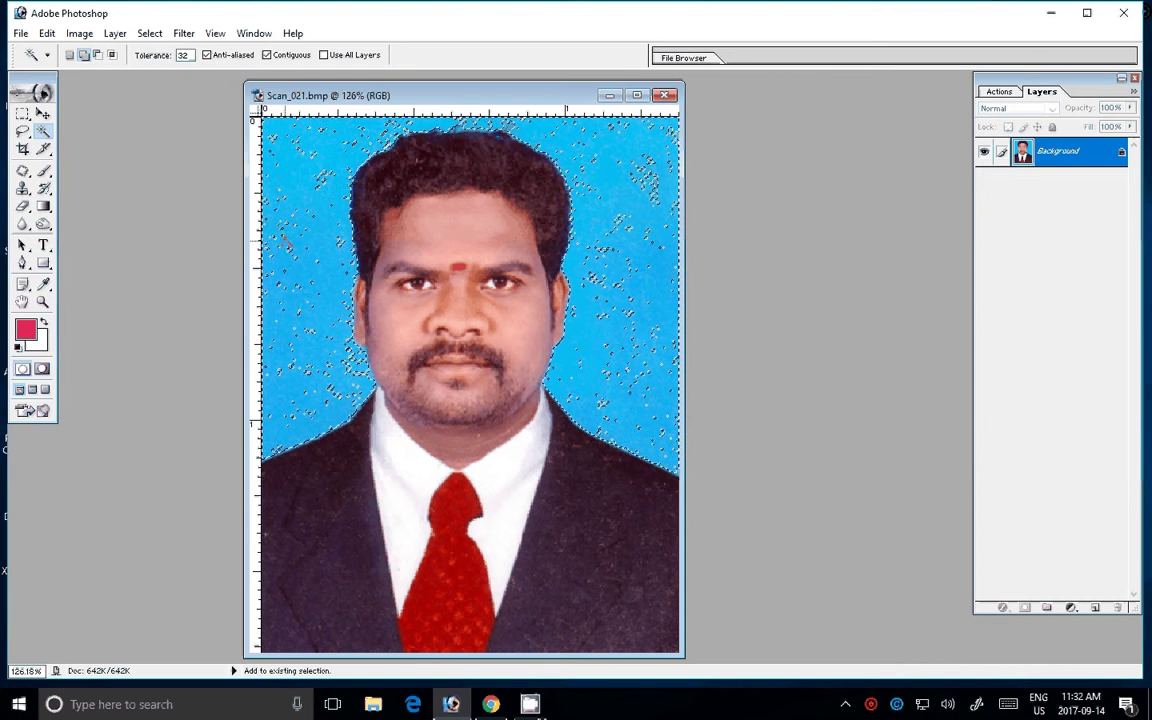
pyautogui.rightClick(315, 189)
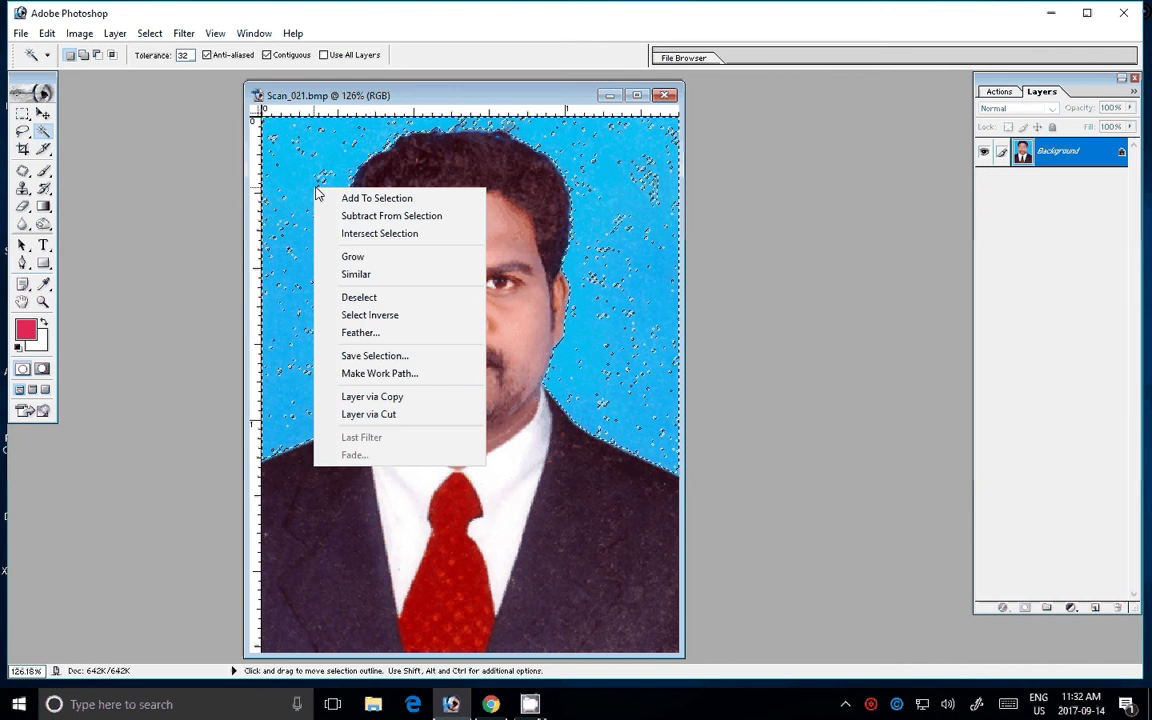
pyautogui.click(356, 332)
pyautogui.write('2')
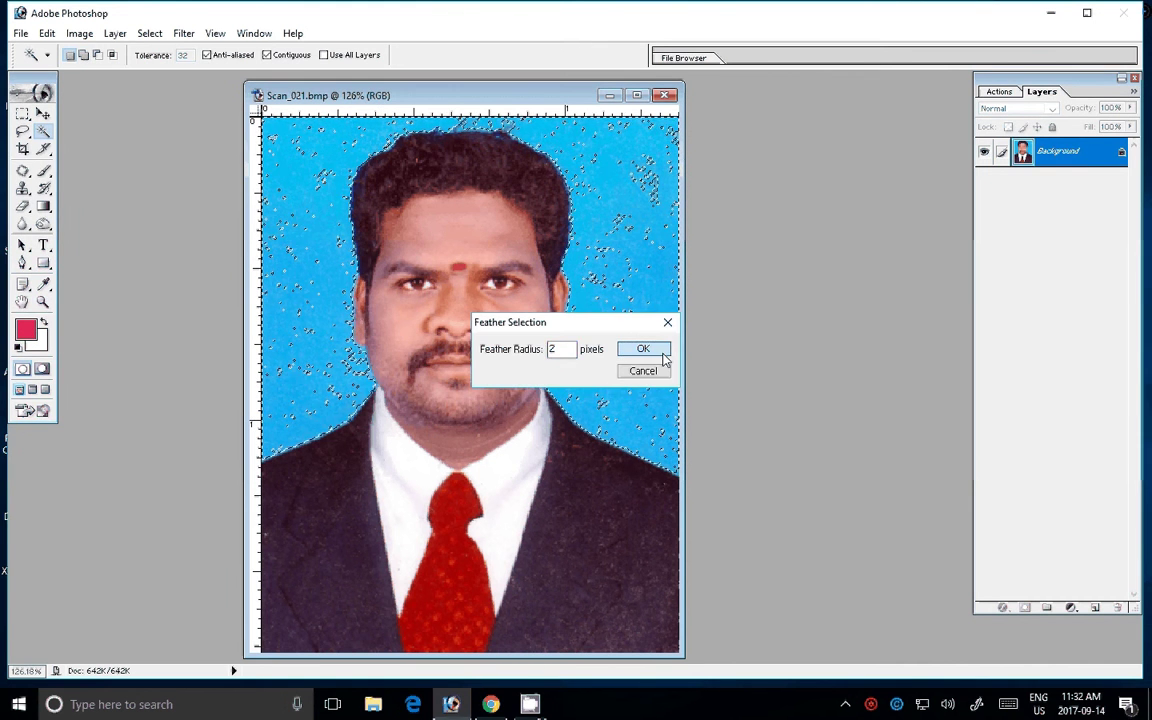
pyautogui.click(662, 352)
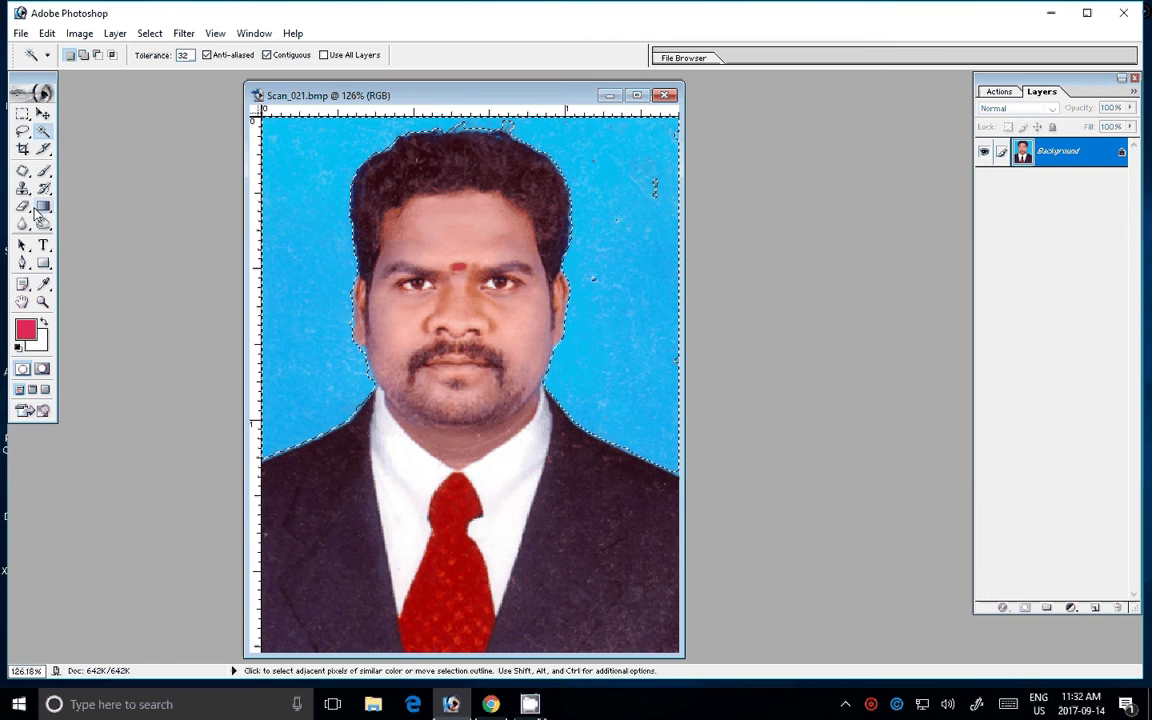
pyautogui.click(43, 284)
pyautogui.click(599, 195)
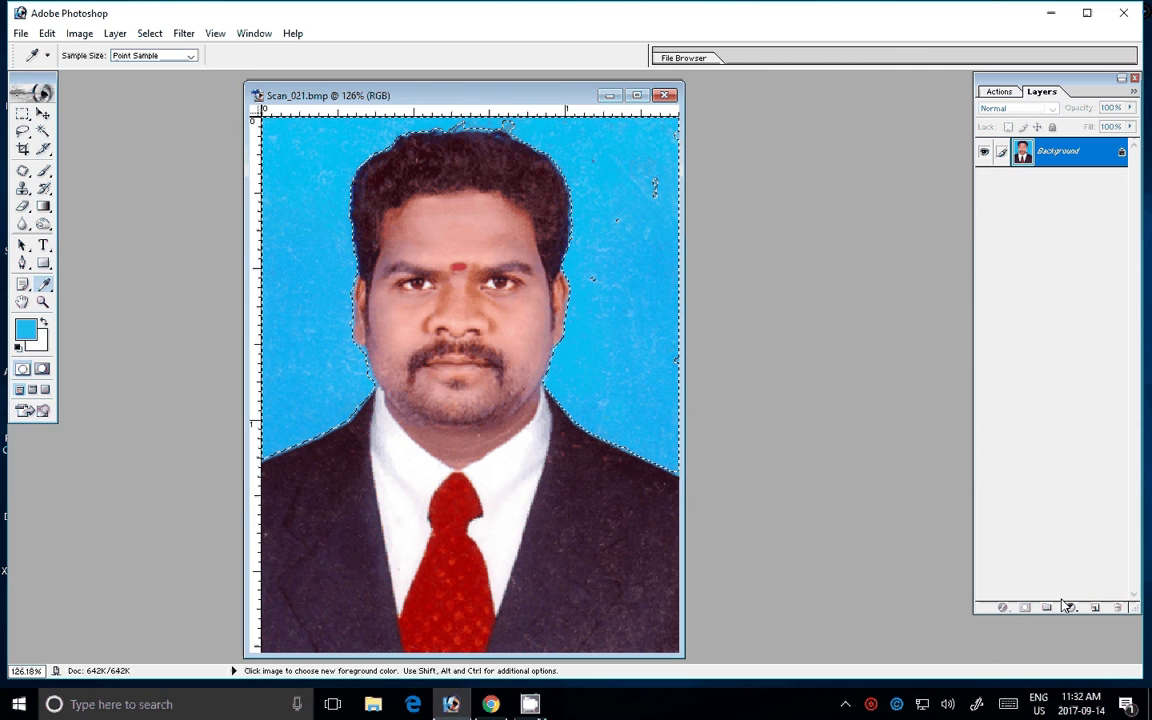
# - Add a solid colour fill layer with the backdrop blue set to 01B7F4
pyautogui.click(1067, 606)
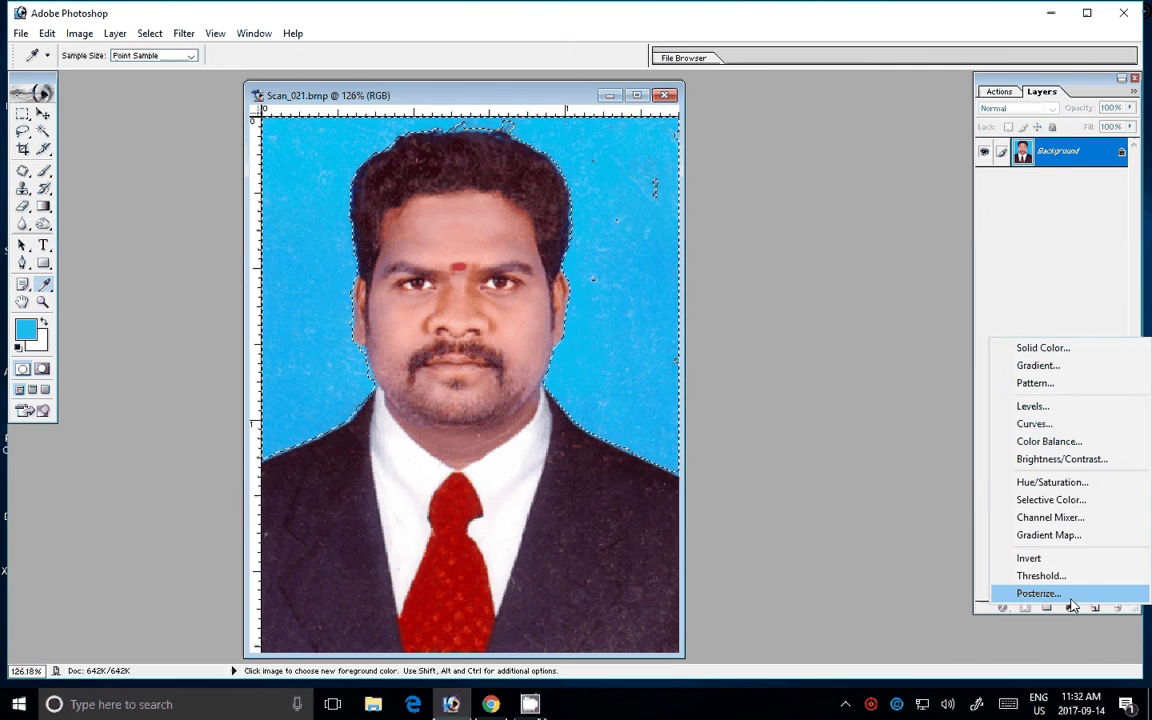
pyautogui.click(1042, 348)
pyautogui.click(735, 248)
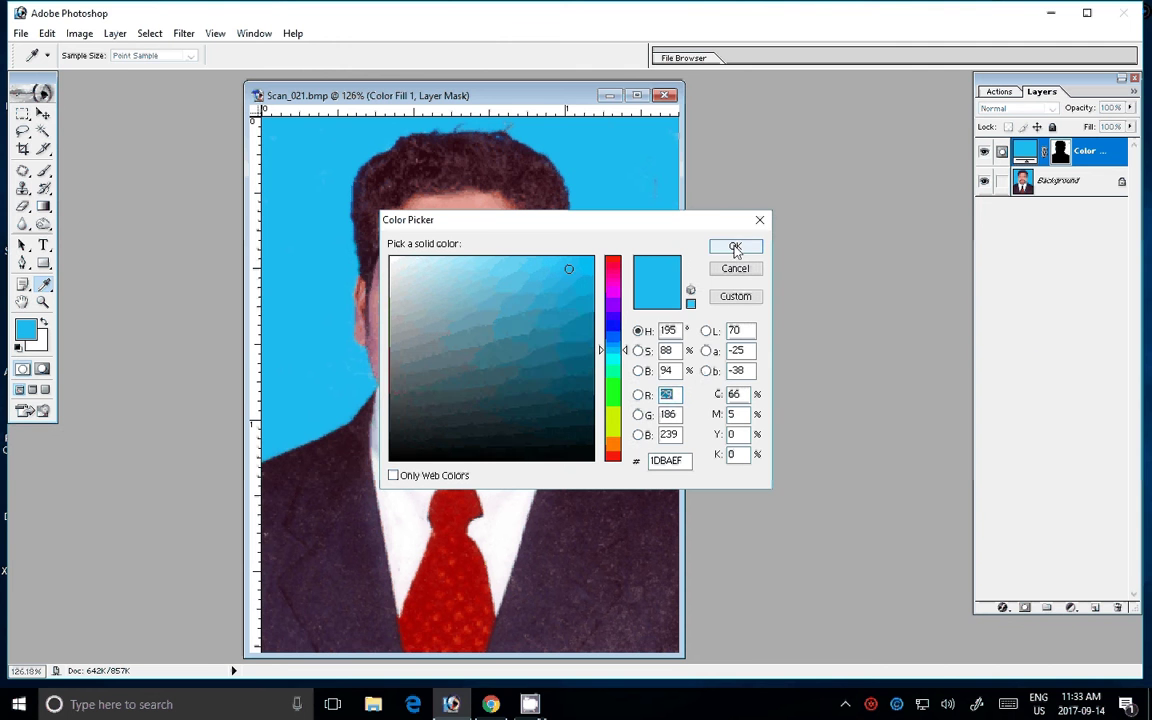
pyautogui.write('1')
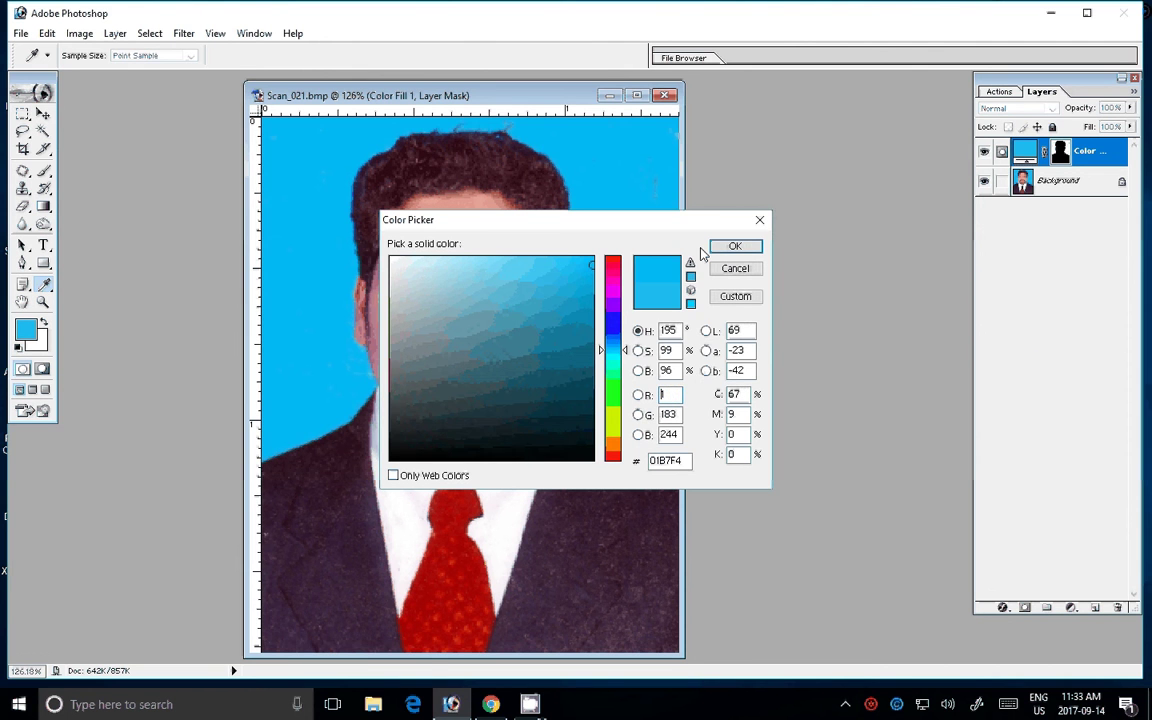
pyautogui.press('Return')
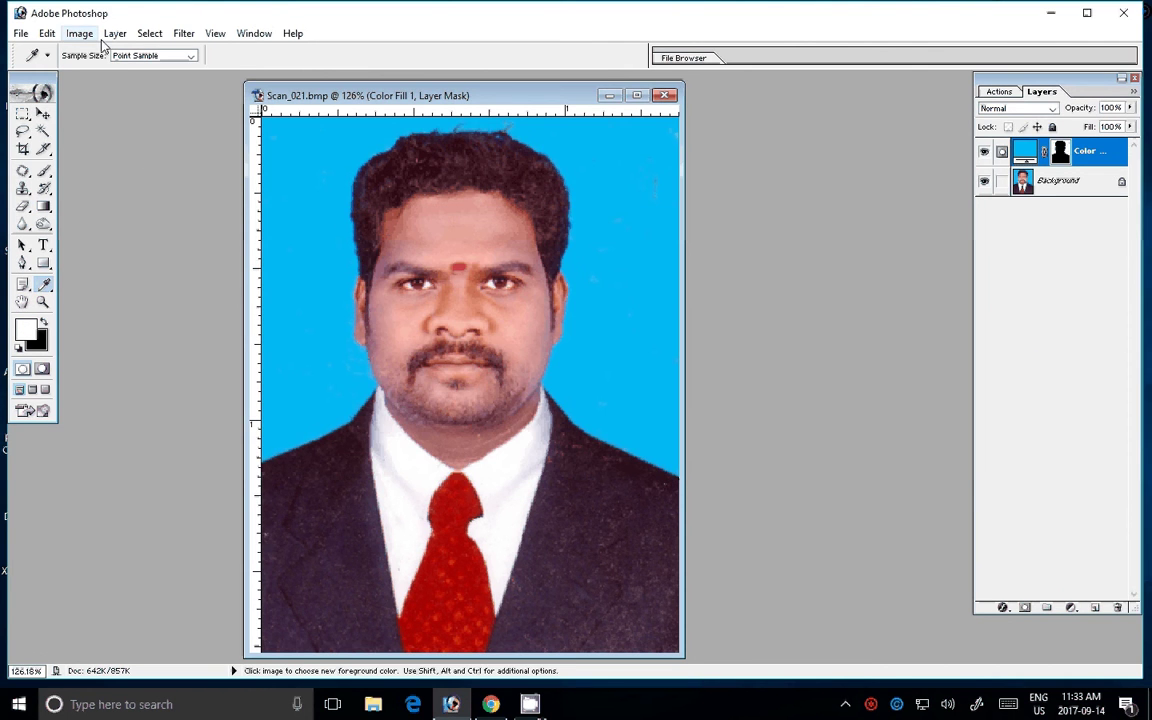
# - Flatten the image and patch away a small speck in the blue background
pyautogui.click(115, 33)
pyautogui.click(120, 524)
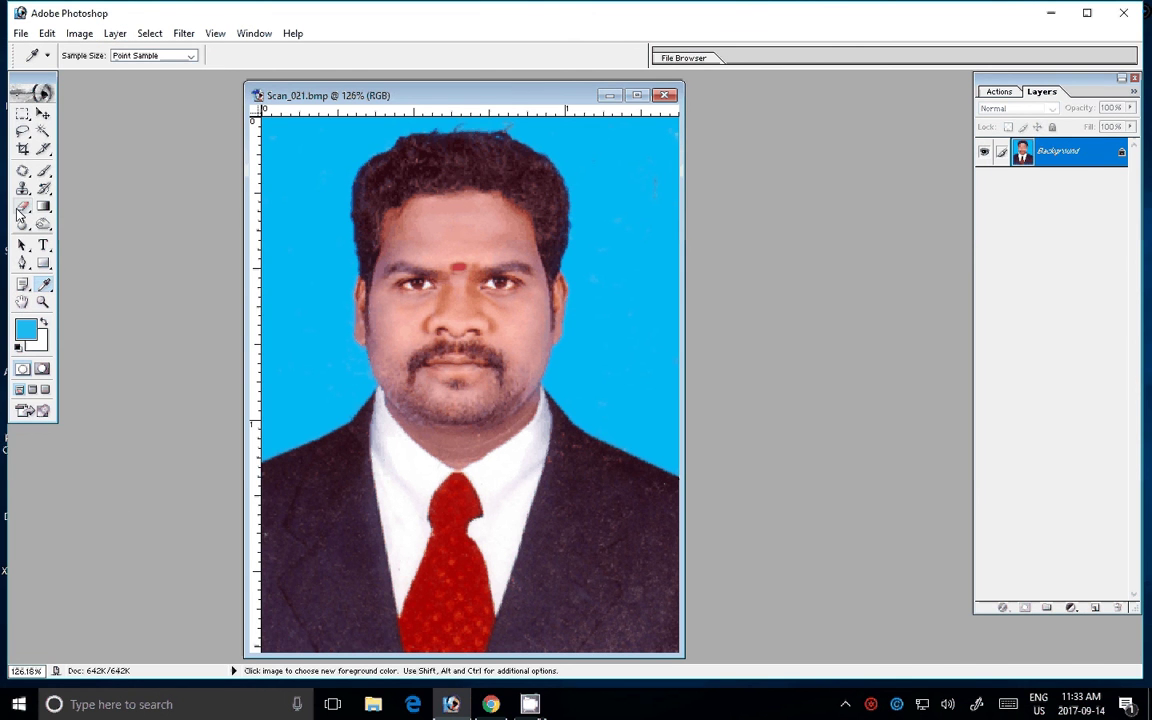
pyautogui.click(22, 170)
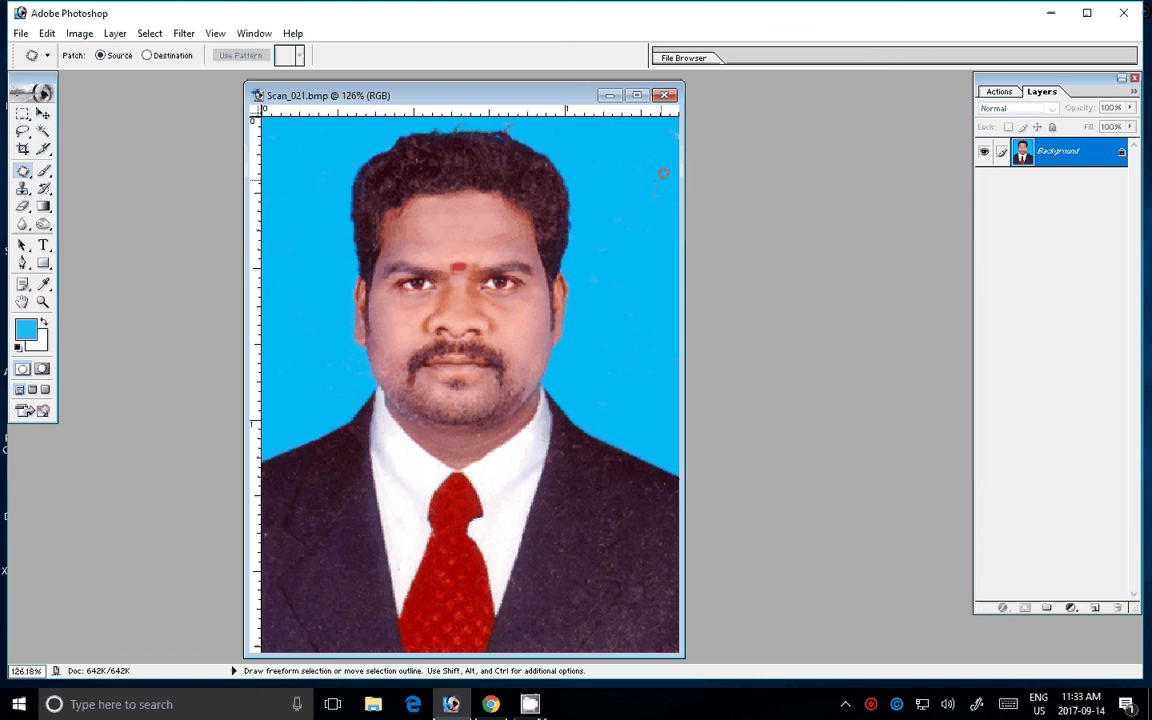
pyautogui.moveTo(662, 174)
pyautogui.mouseDown()
pyautogui.moveTo(652, 210)
pyautogui.moveTo(660, 171)
pyautogui.mouseUp()
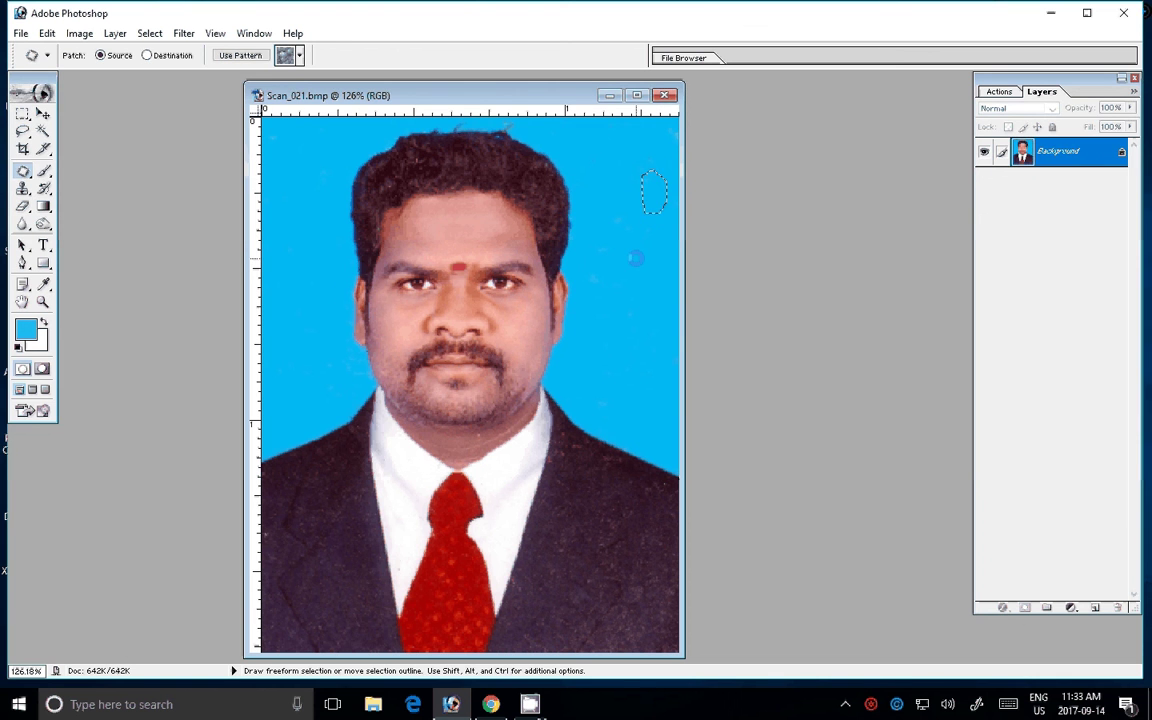
pyautogui.click(635, 258)
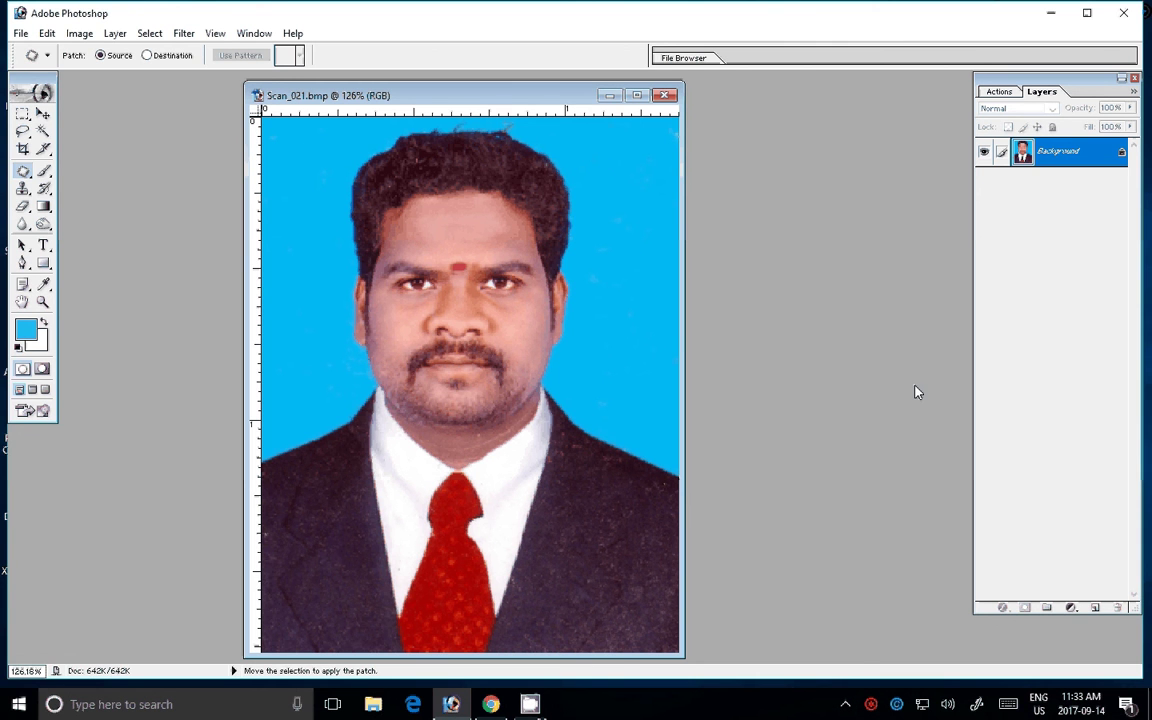
# - Create a new blank document from the 4 x 6 inch preset
pyautogui.click(20, 33)
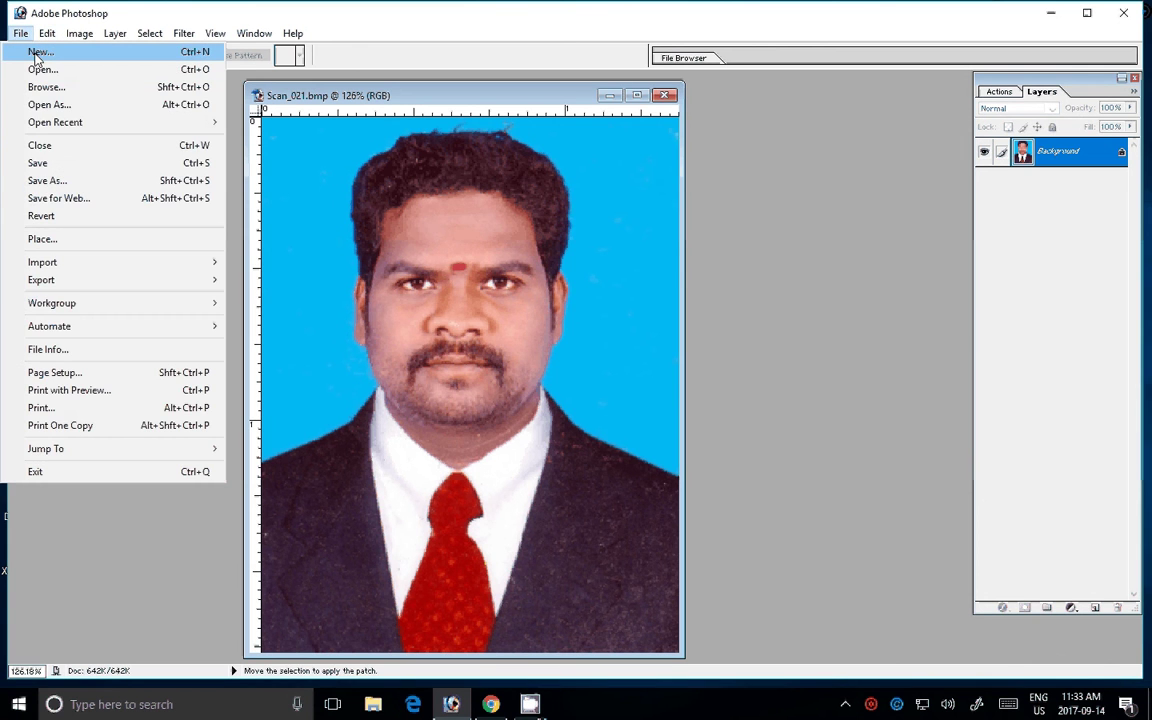
pyautogui.click(37, 52)
pyautogui.click(652, 291)
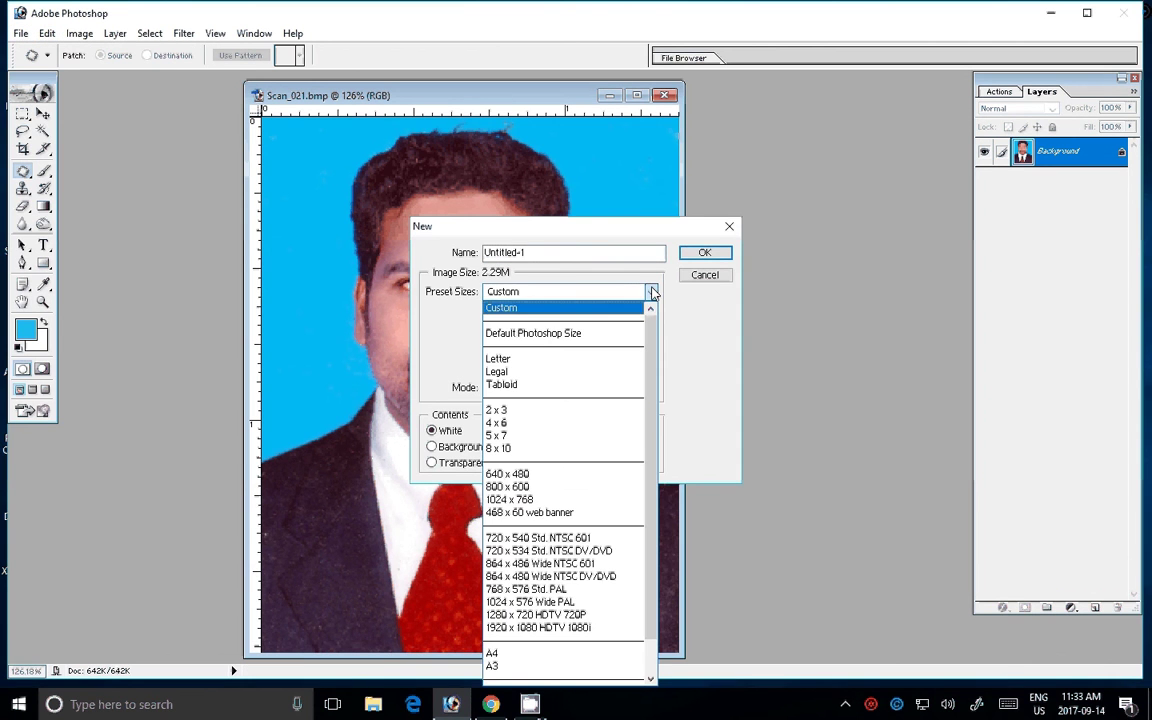
pyautogui.click(527, 423)
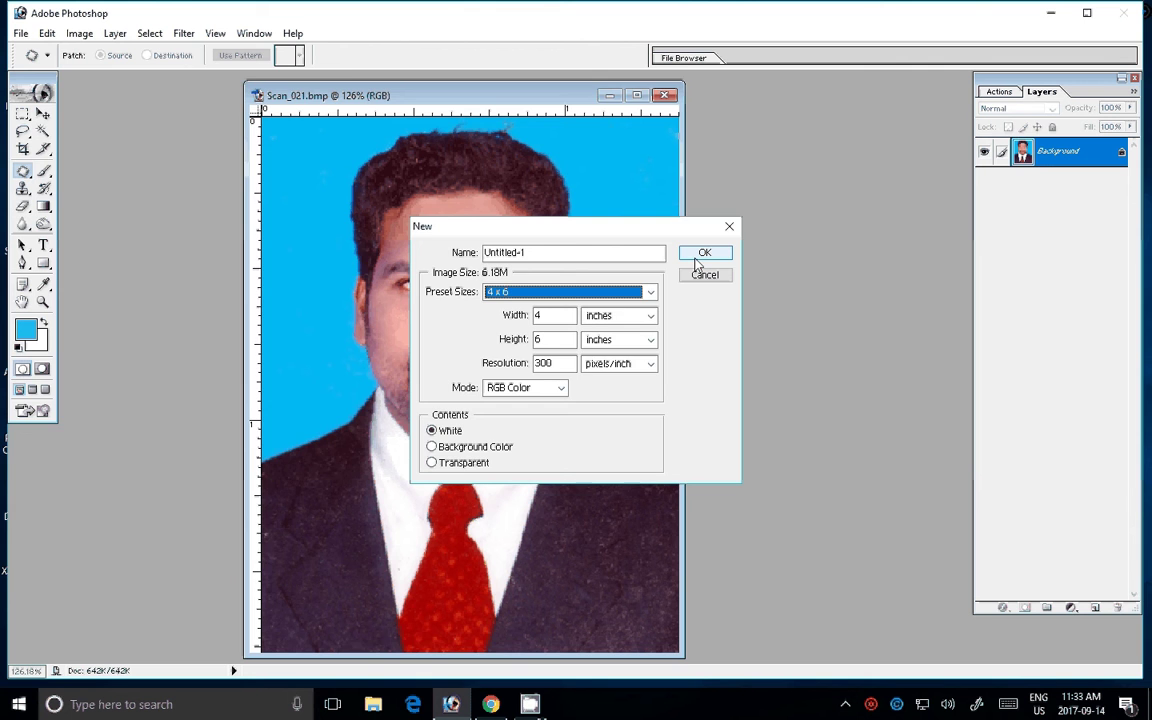
pyautogui.click(697, 256)
pyautogui.moveTo(262, 93)
pyautogui.mouseDown()
pyautogui.moveTo(730, 162)
pyautogui.moveTo(825, 141)
pyautogui.mouseUp()
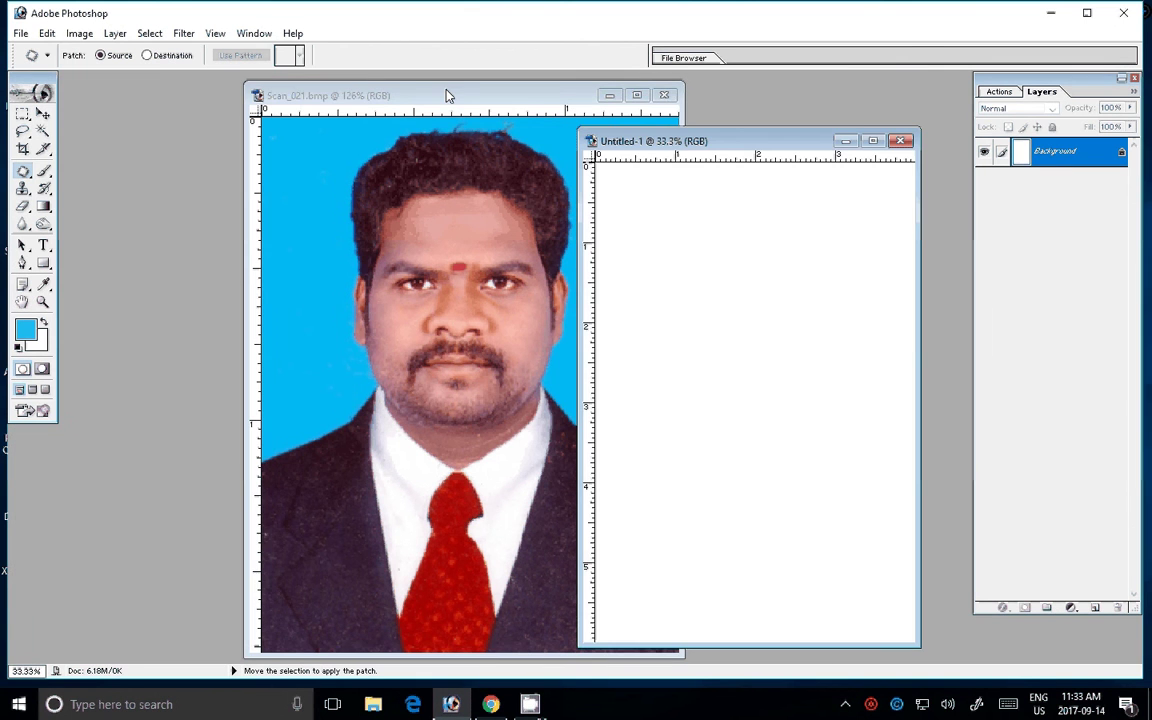
# - Copy the photo onto the sheet, rotate it 90° clockwise, and place it top-left
pyautogui.moveTo(447, 95)
pyautogui.mouseDown()
pyautogui.moveTo(310, 97)
pyautogui.moveTo(358, 97)
pyautogui.mouseUp()
pyautogui.press('v')
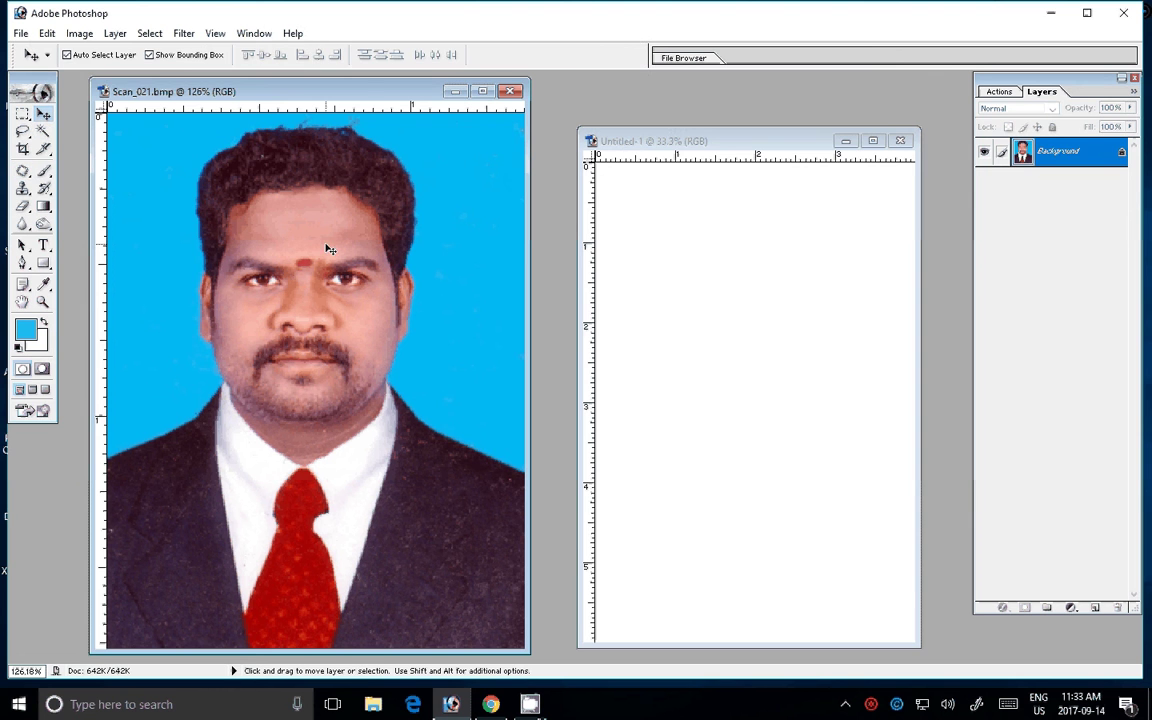
pyautogui.moveTo(322, 240); pyautogui.dragTo(687, 288)
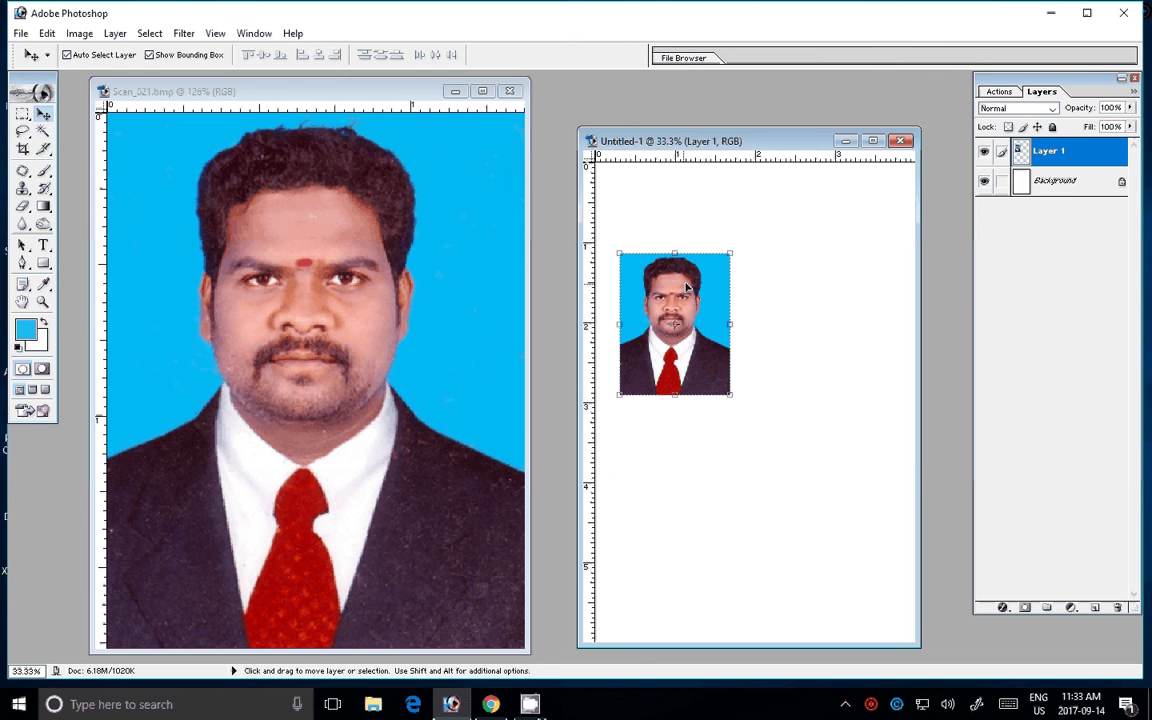
pyautogui.hotkey('ctrl', 't')
pyautogui.rightClick(785, 229)
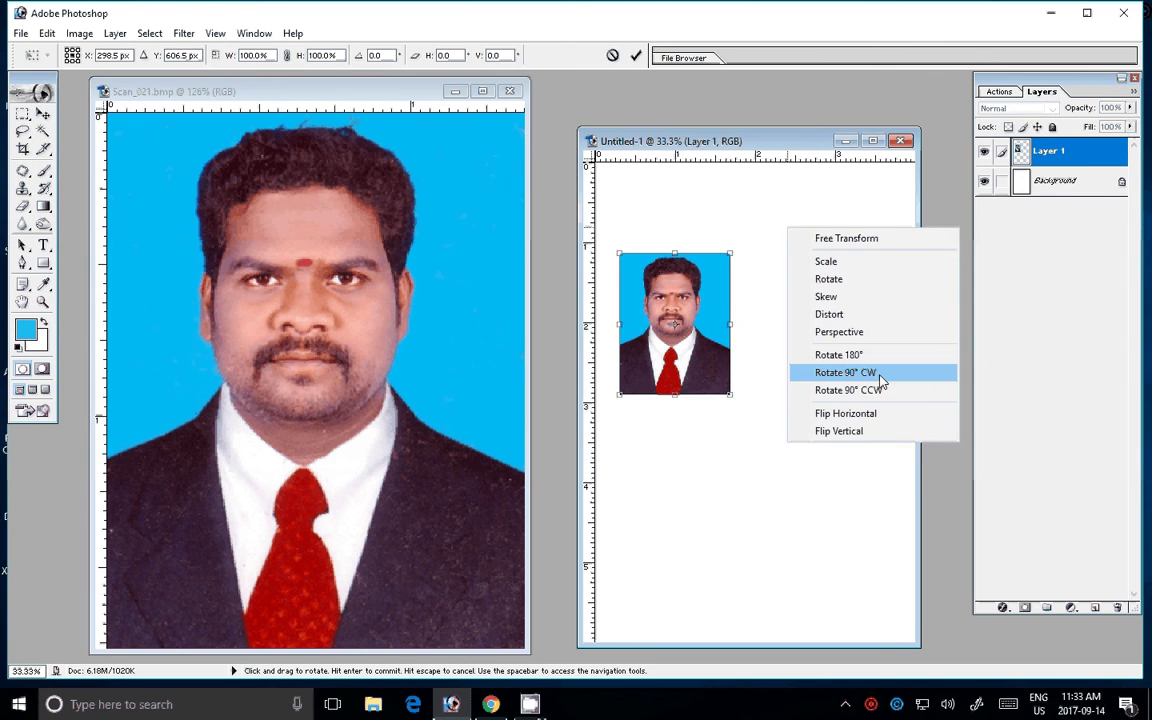
pyautogui.click(880, 373)
pyautogui.press('Return')
pyautogui.moveTo(638, 313); pyautogui.dragTo(647, 209)
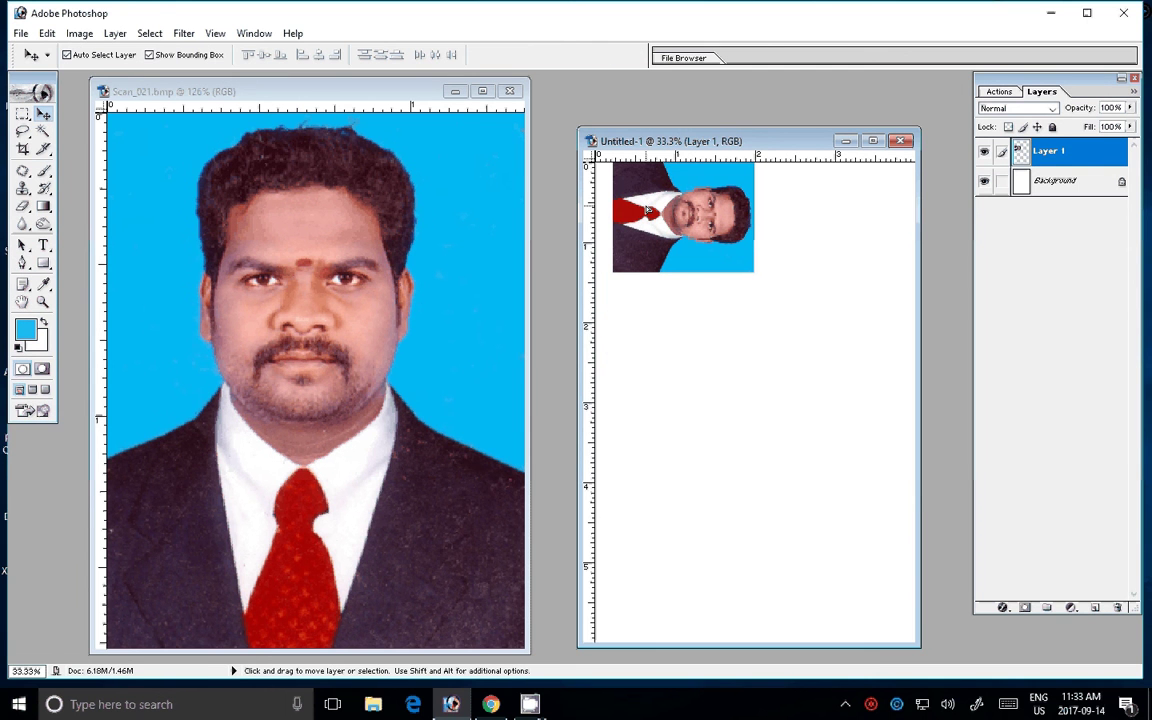
pyautogui.click(648, 210)
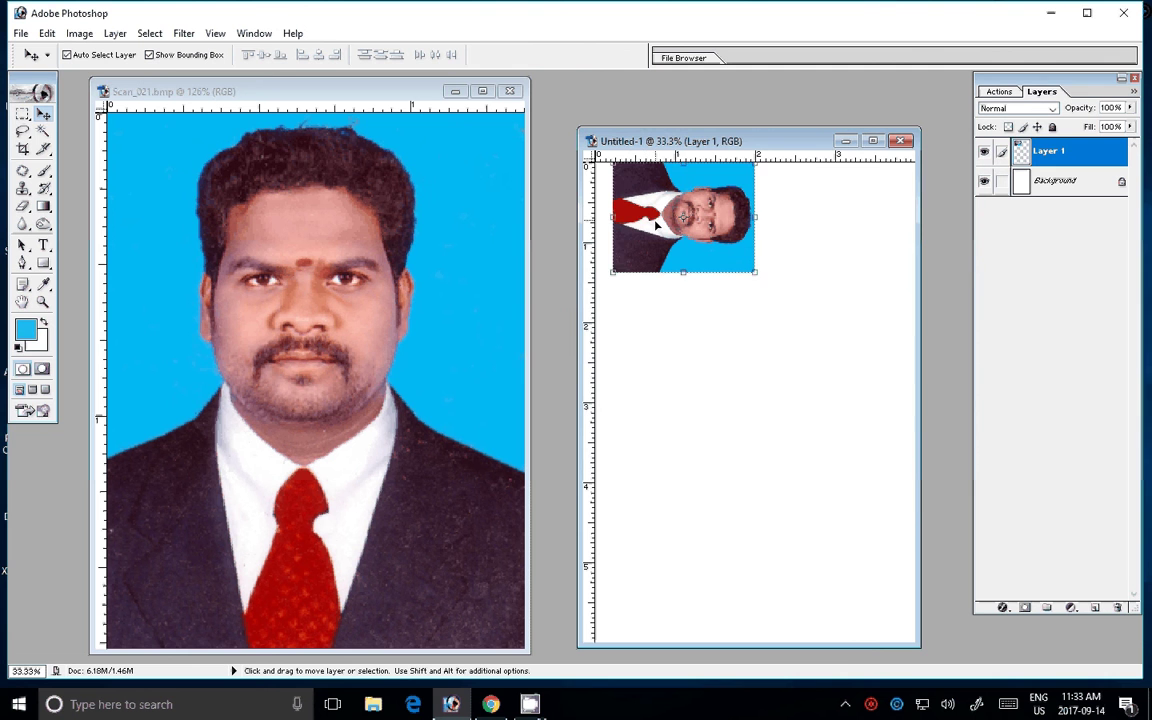
# - Duplicate the photo beside the original, merge the pair into one row, and nudge it into place
pyautogui.moveTo(658, 232)
pyautogui.mouseDown()
pyautogui.moveTo(808, 224)
pyautogui.moveTo(774, 237)
pyautogui.mouseUp()
pyautogui.hotkey('ctrl', 'e')
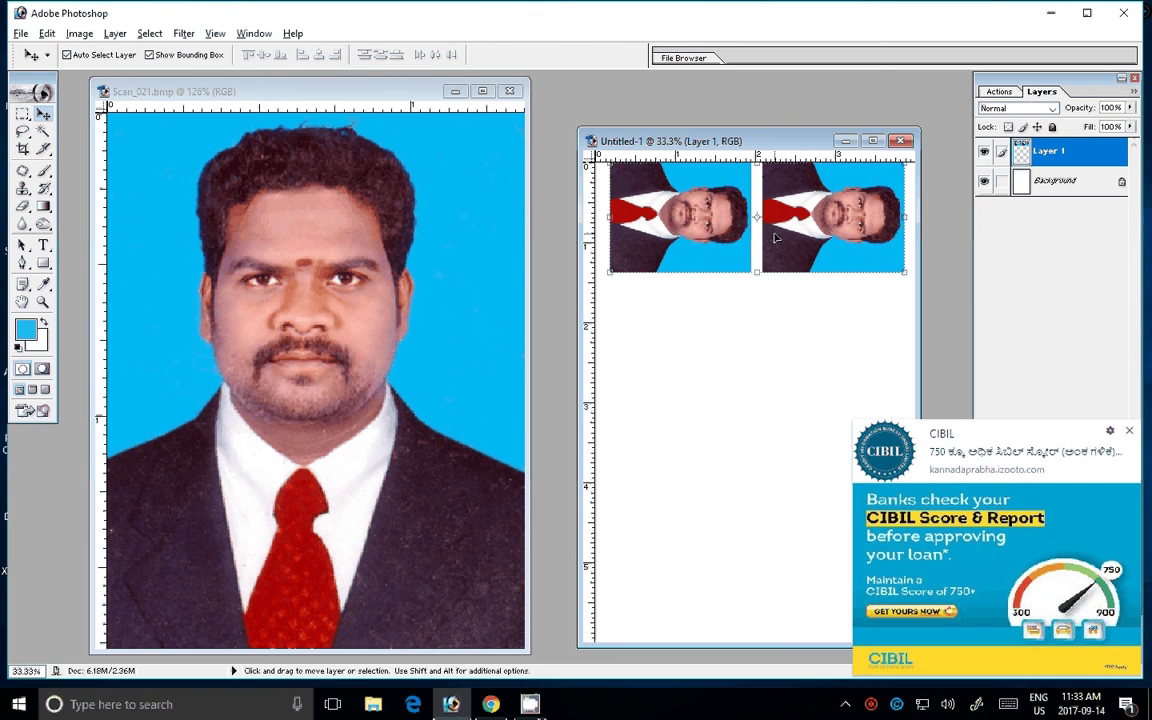
pyautogui.hotkey('shift', 'Left')
pyautogui.press('Left')
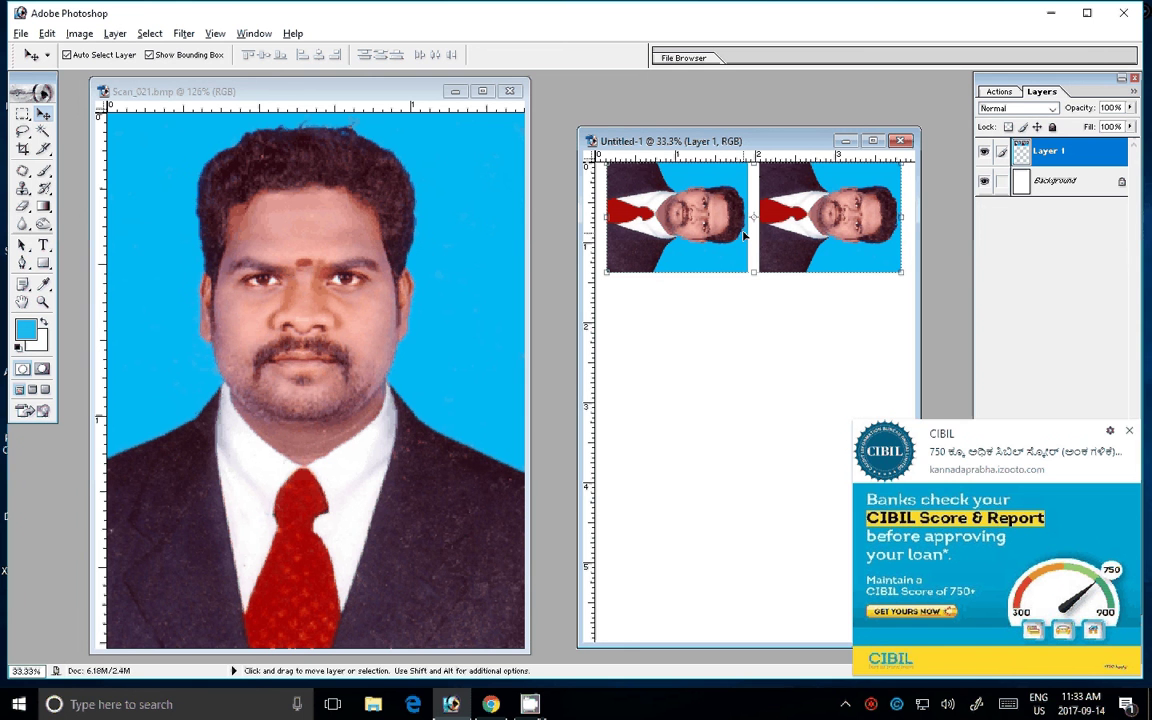
pyautogui.hotkey('shift', 'Down')
pyautogui.hotkey('shift', 'Down')
pyautogui.hotkey('shift', 'Down')
pyautogui.hotkey('shift', 'Down')
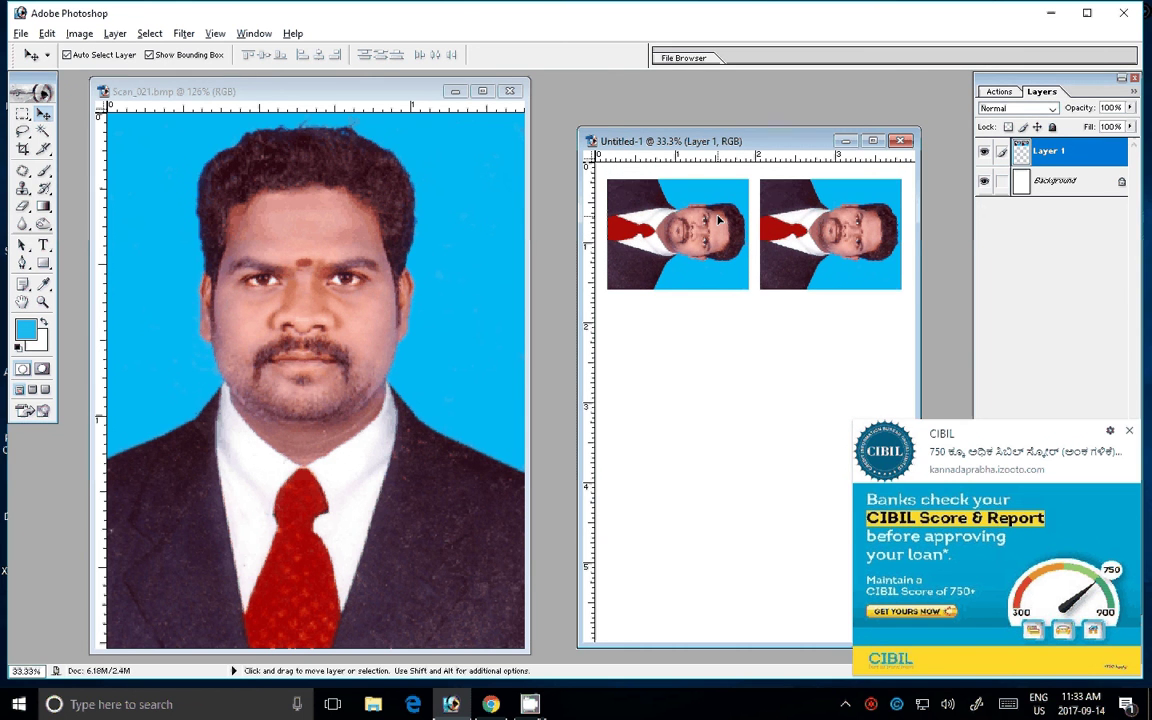
pyautogui.hotkey('ctrl', 't')
pyautogui.moveTo(739, 146); pyautogui.dragTo(657, 119)
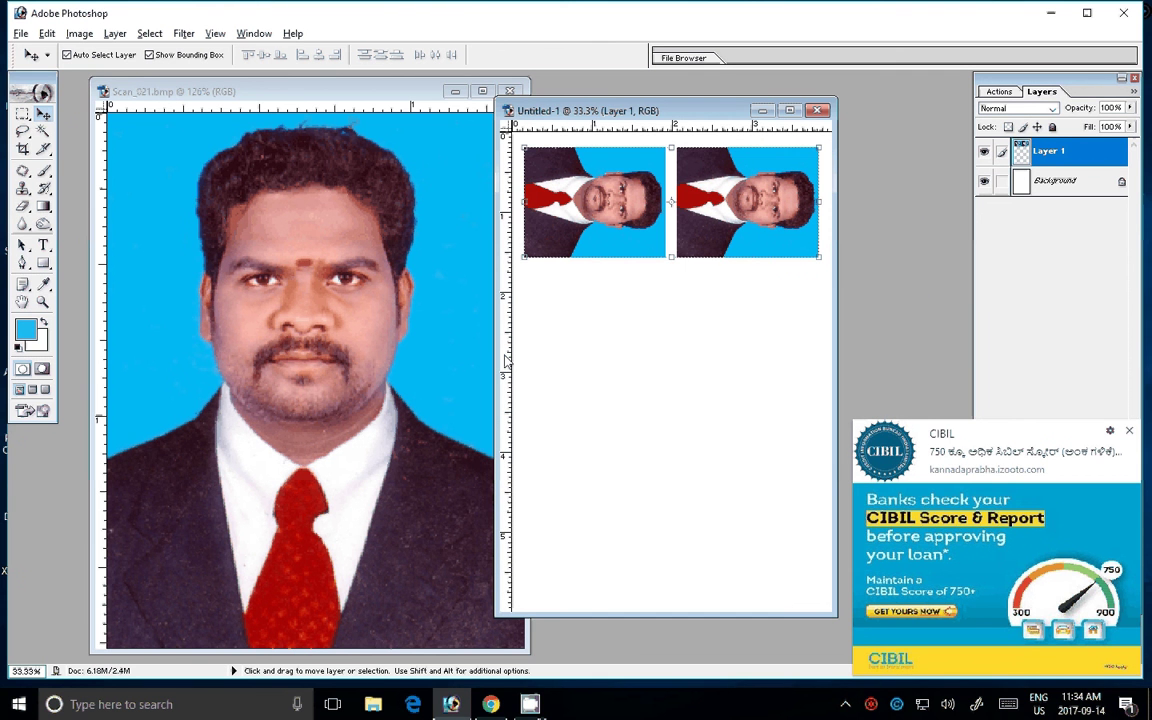
# - Copy the photo row down the sheet to make eight copies and flatten them into one layer
pyautogui.moveTo(730, 215)
pyautogui.keyDown('alt'); pyautogui.mouseDown()
pyautogui.moveTo(708, 318)
pyautogui.moveTo(736, 546)
pyautogui.mouseUp(); pyautogui.keyUp('alt')
pyautogui.moveTo(737, 404); pyautogui.dragTo(737, 401)
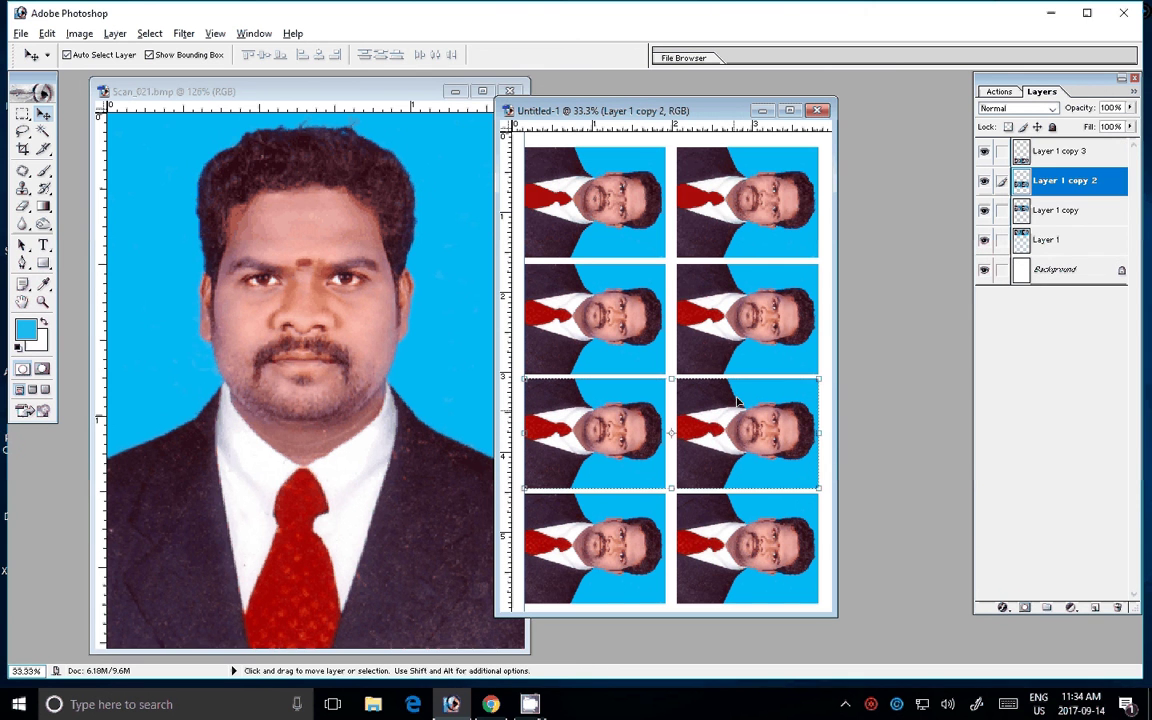
pyautogui.click(733, 353)
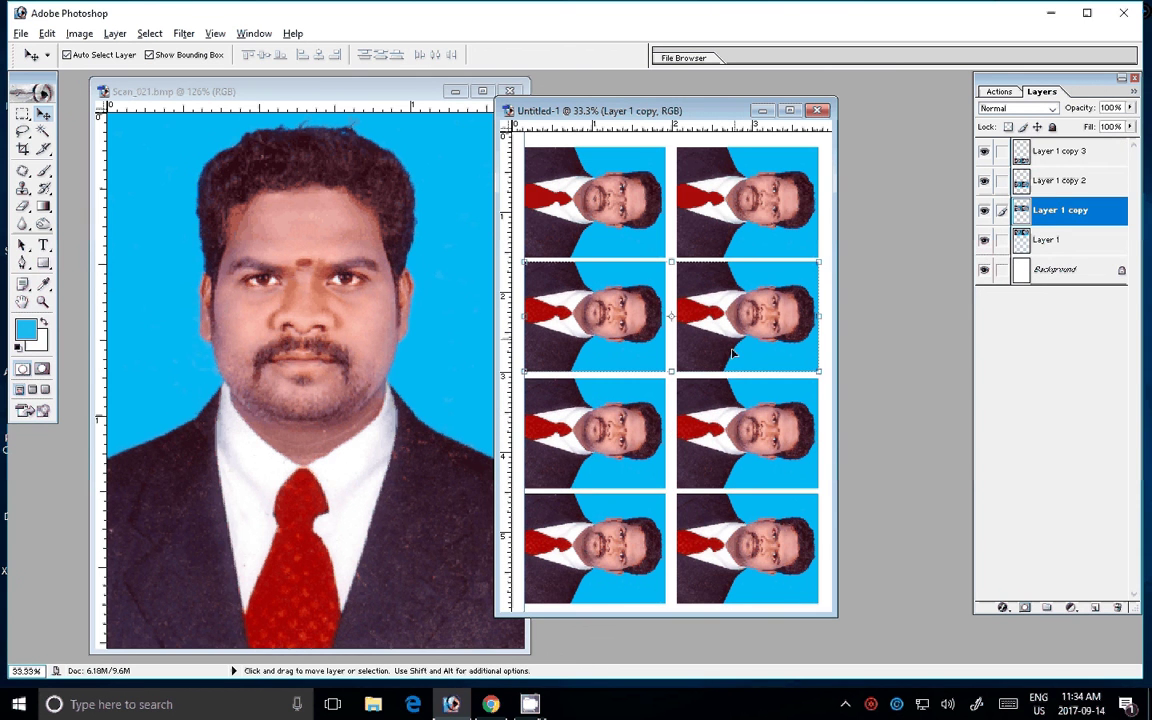
pyautogui.press('shift')
pyautogui.hotkey('ctrl', 'shift', 'e')
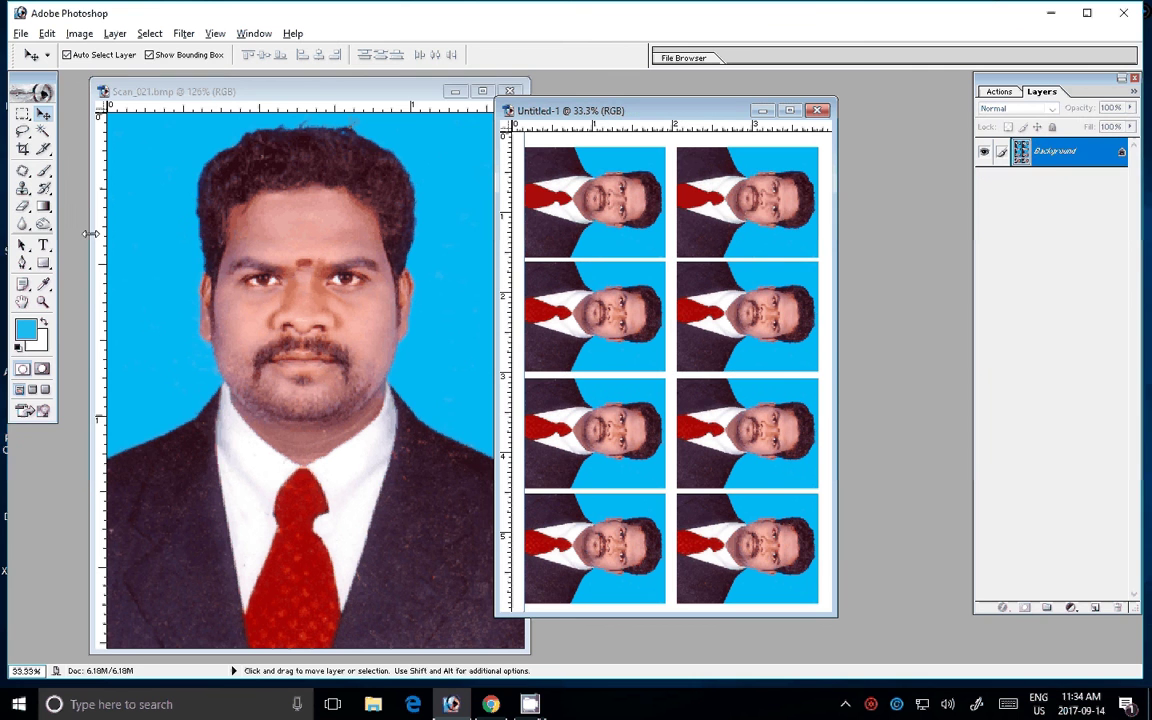
pyautogui.click(20, 34)
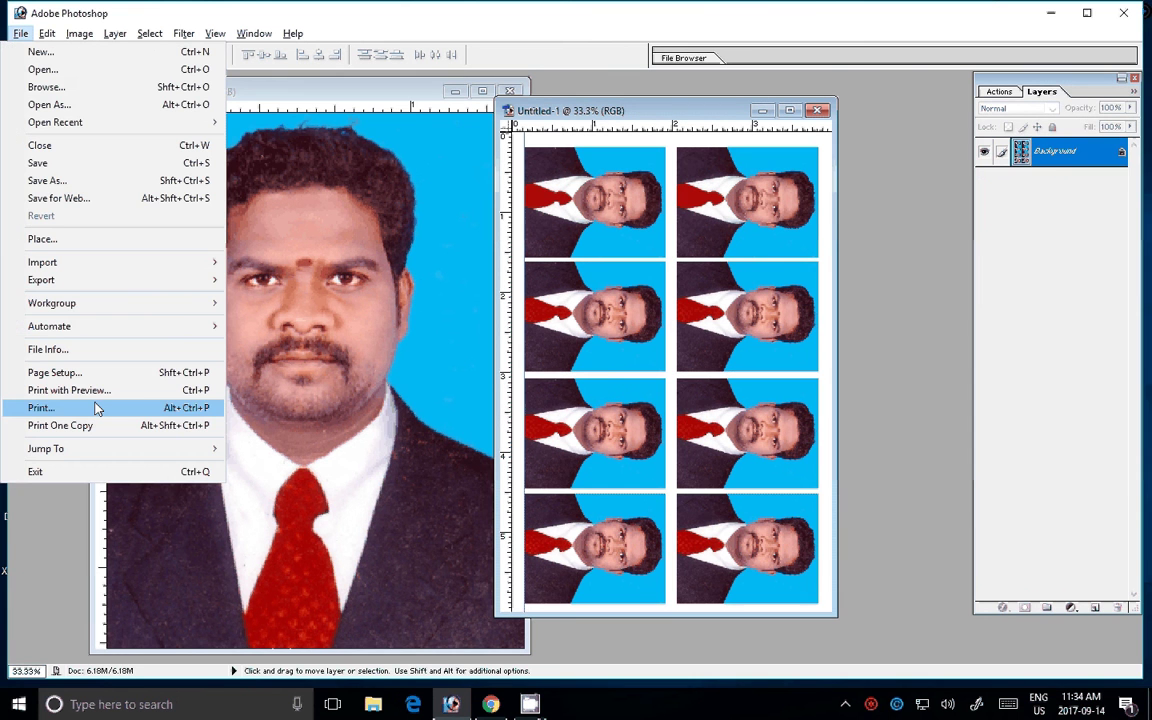
pyautogui.click(530, 704)
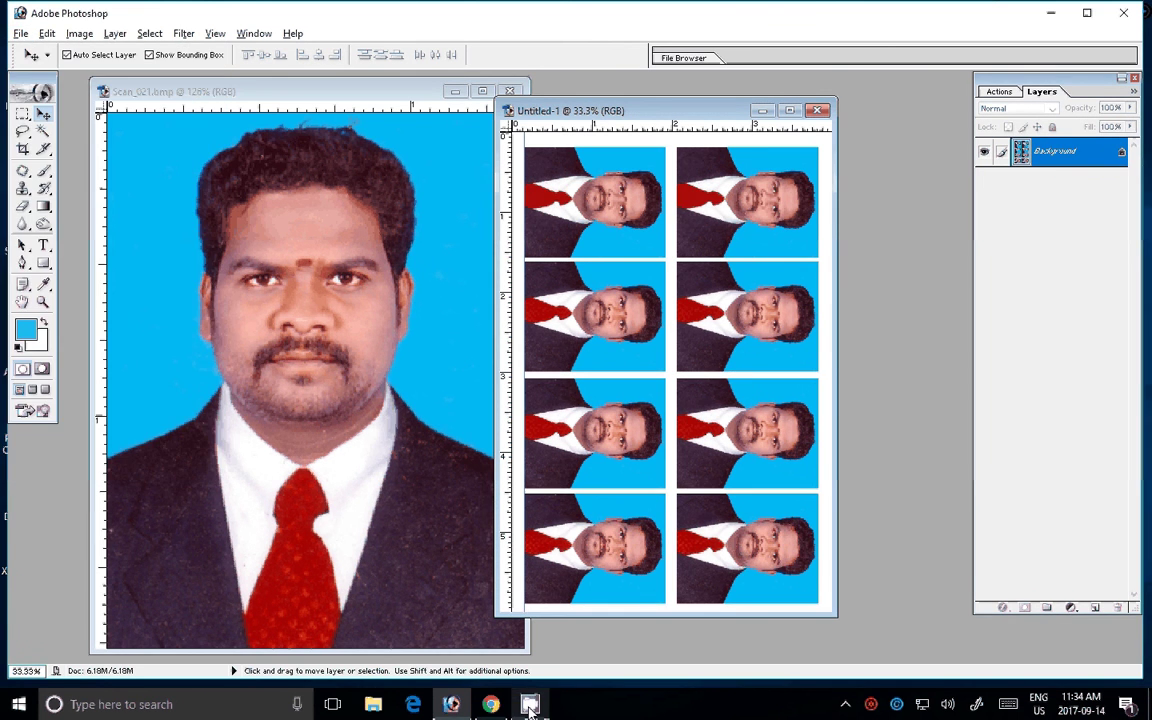